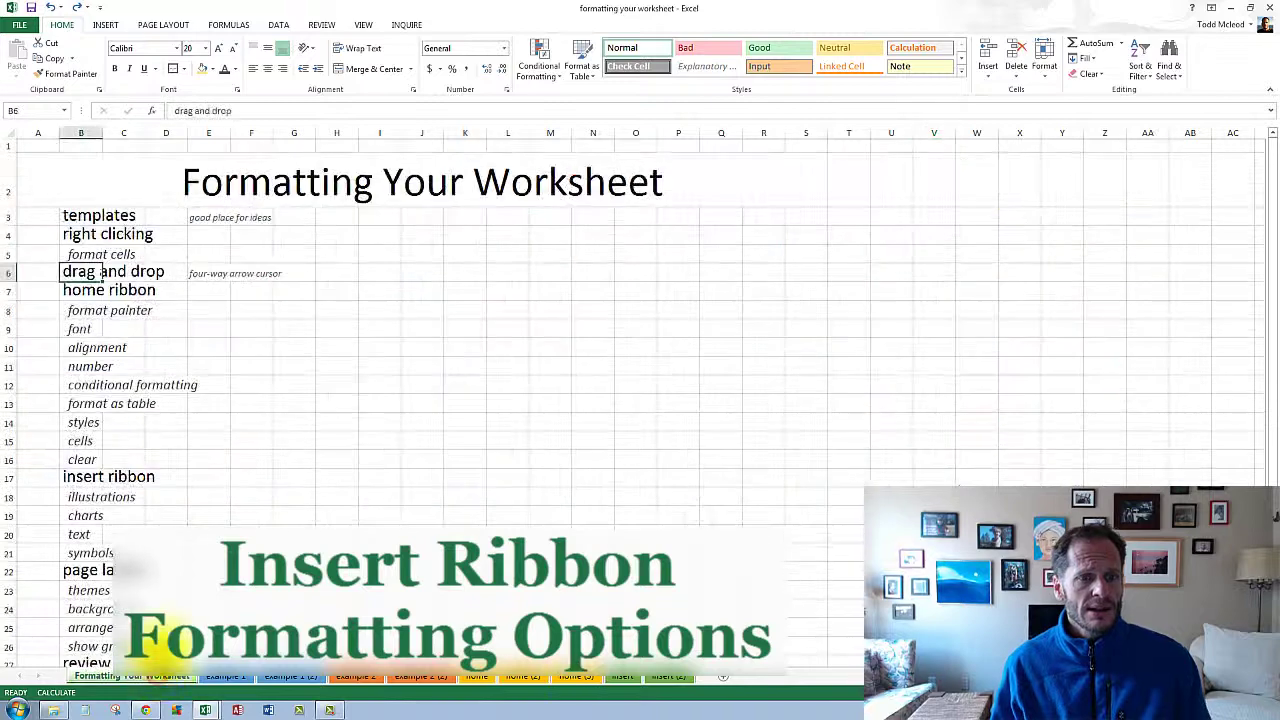
- Try creating a table over K8:P14, then undo it
{"action": "left_click", "coordinate": [80, 330]}
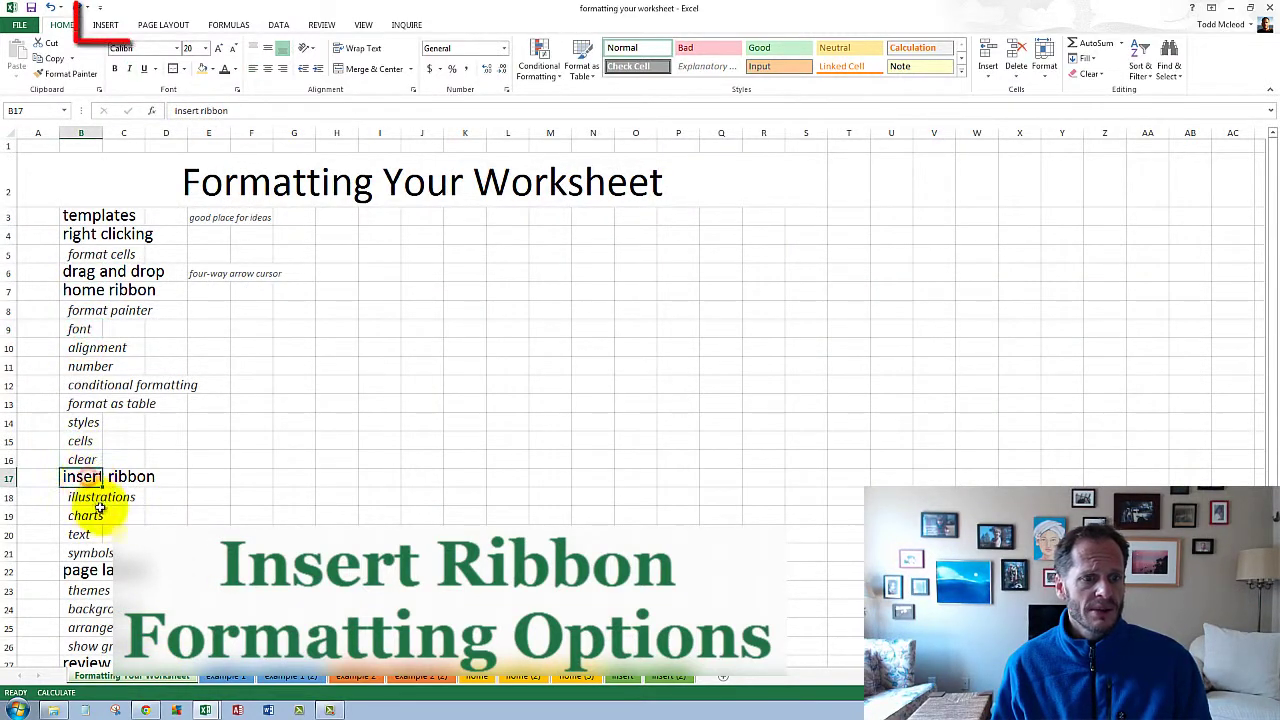
{"action": "scroll", "coordinate": [100, 508], "scroll_direction": "down", "scroll_amount": 3}
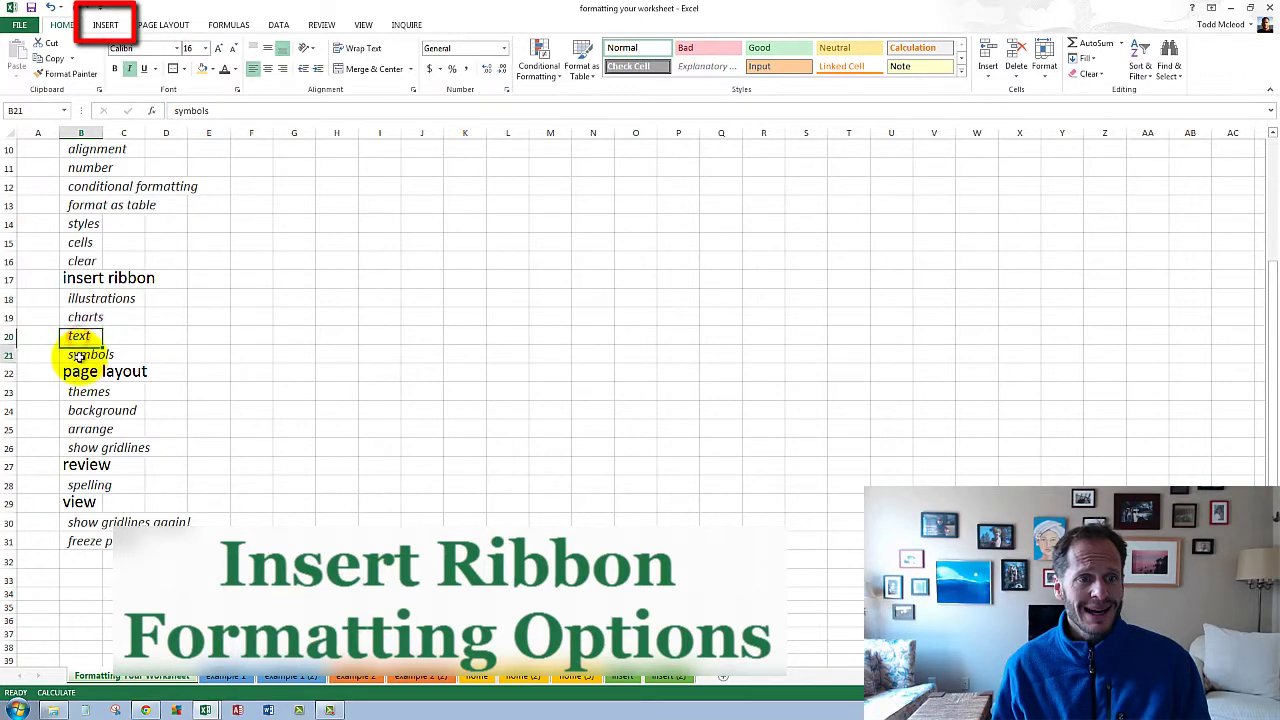
{"action": "left_click", "coordinate": [101, 27]}
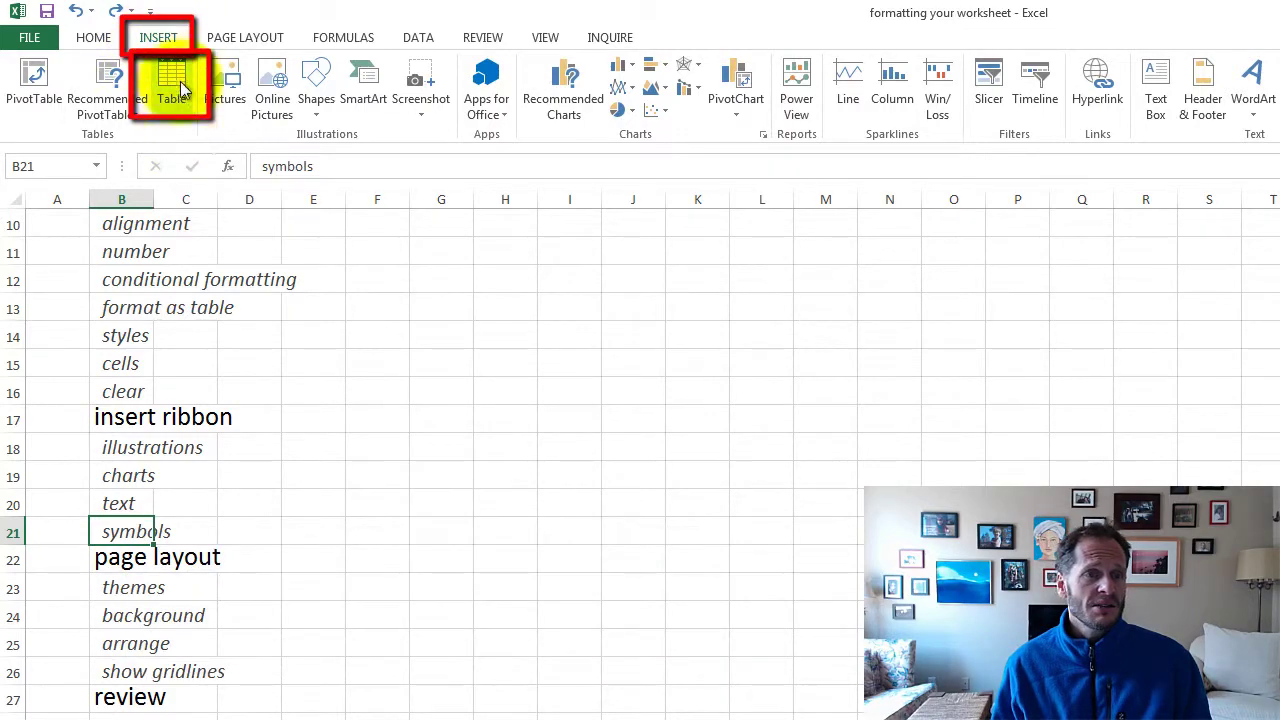
{"action": "left_click", "coordinate": [180, 81]}
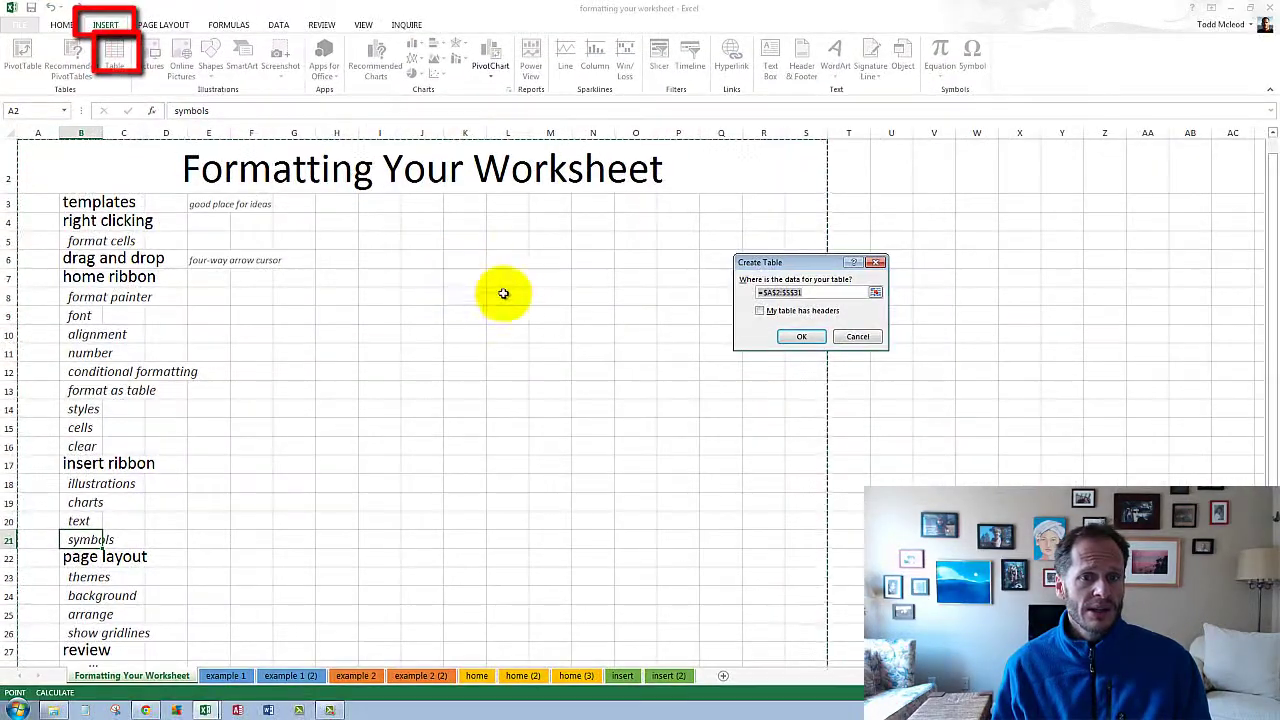
{"action": "left_click_drag", "start_coordinate": [458, 293], "coordinate": [686, 411]}
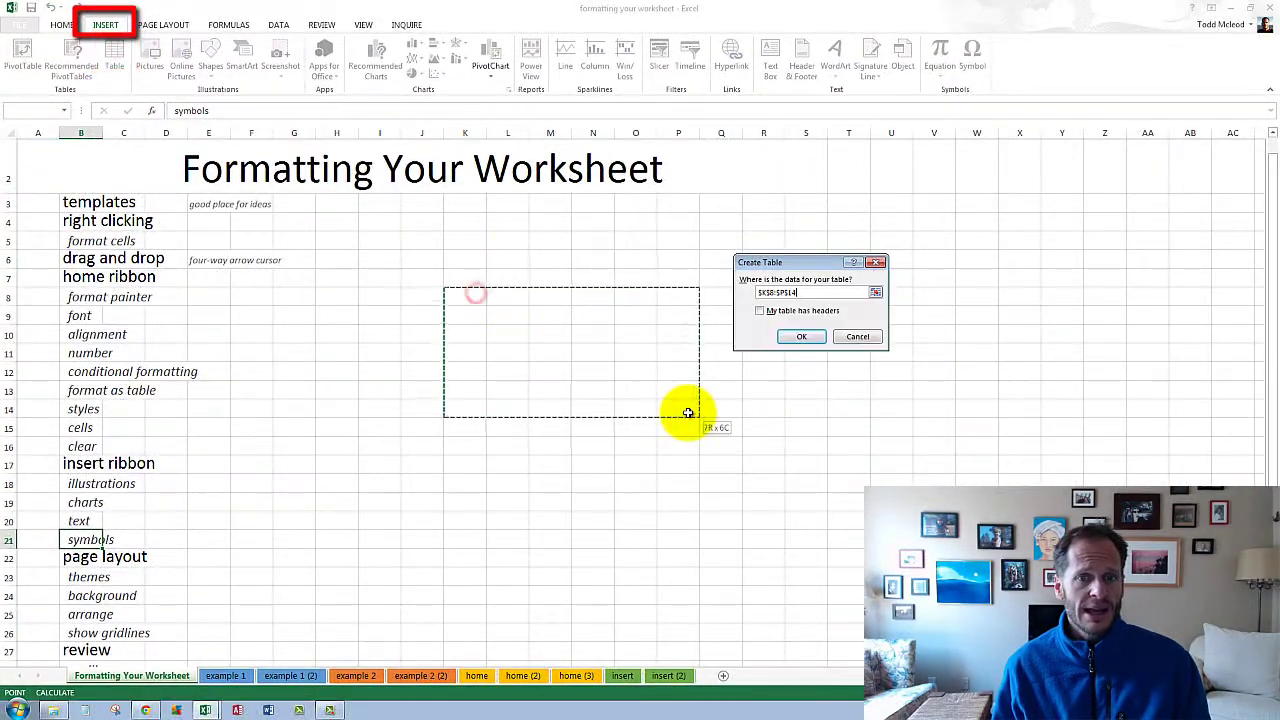
{"action": "left_click", "coordinate": [800, 338]}
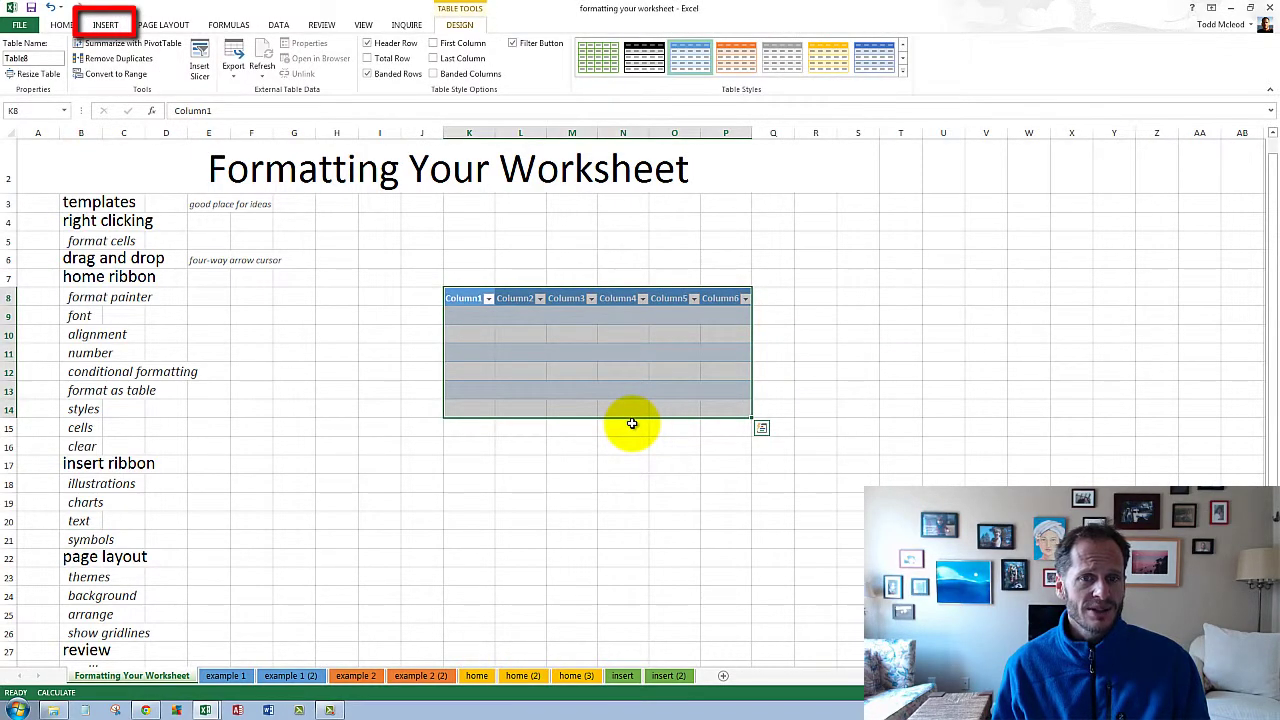
{"action": "key", "text": "ctrl+z"}
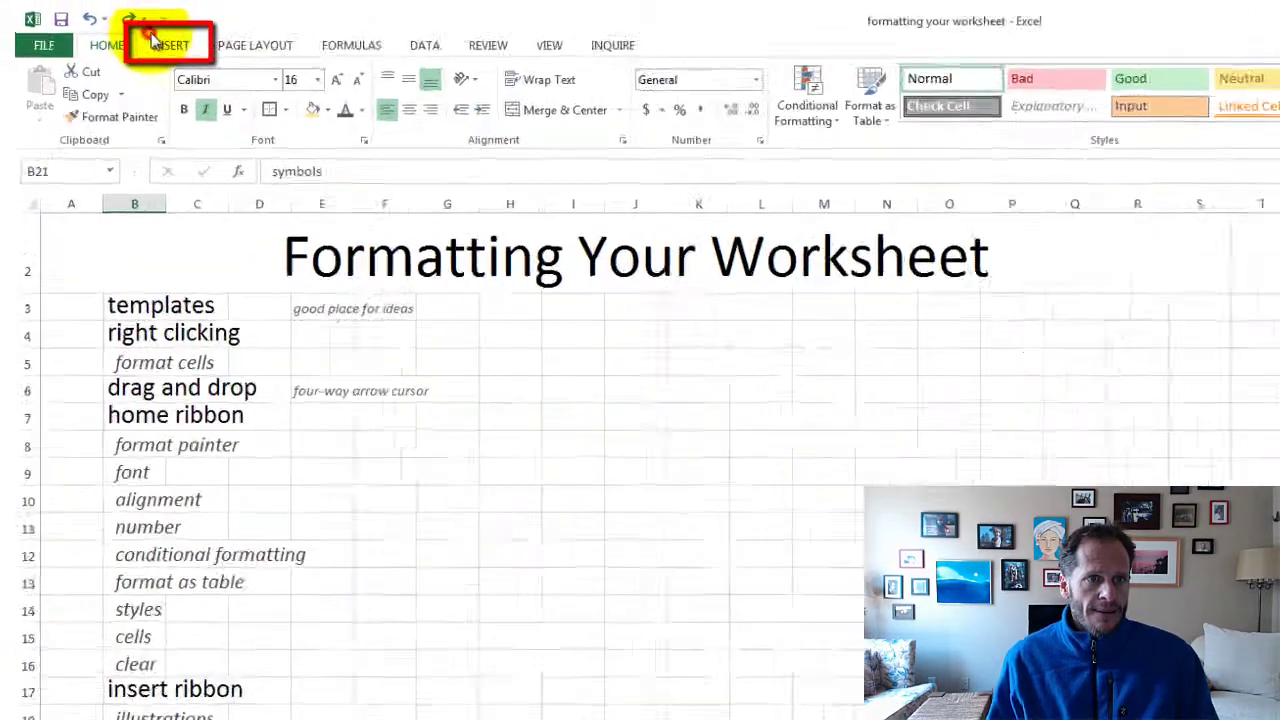
- Move through the example 2 (2) and home sheets to the insert sheet
{"action": "left_click", "coordinate": [104, 25]}
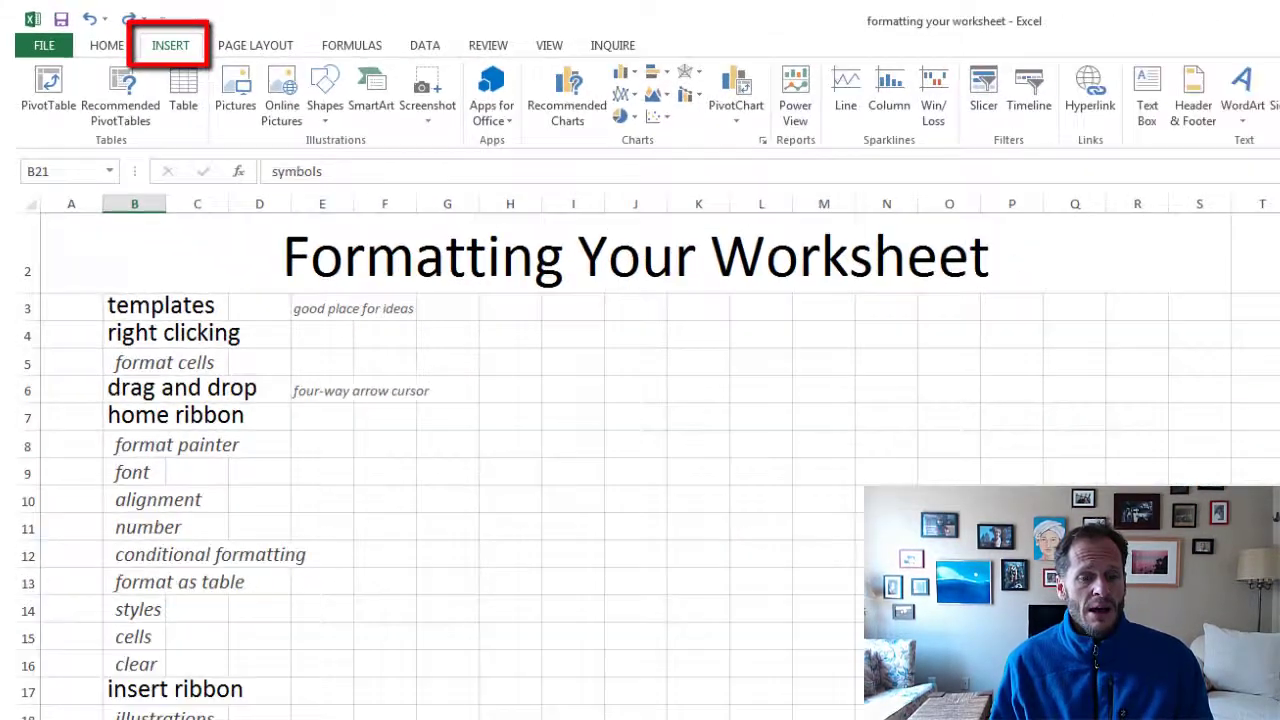
{"action": "left_click", "coordinate": [420, 676]}
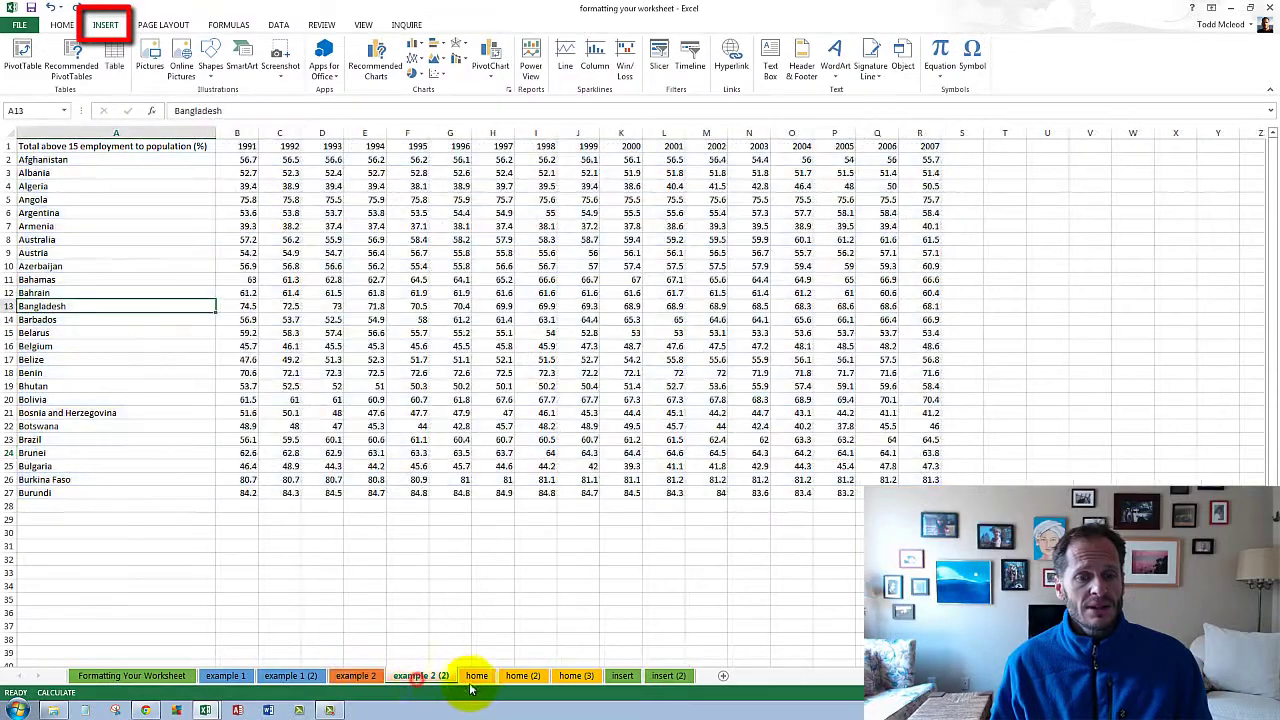
{"action": "left_click", "coordinate": [476, 676]}
{"action": "left_click", "coordinate": [622, 676]}
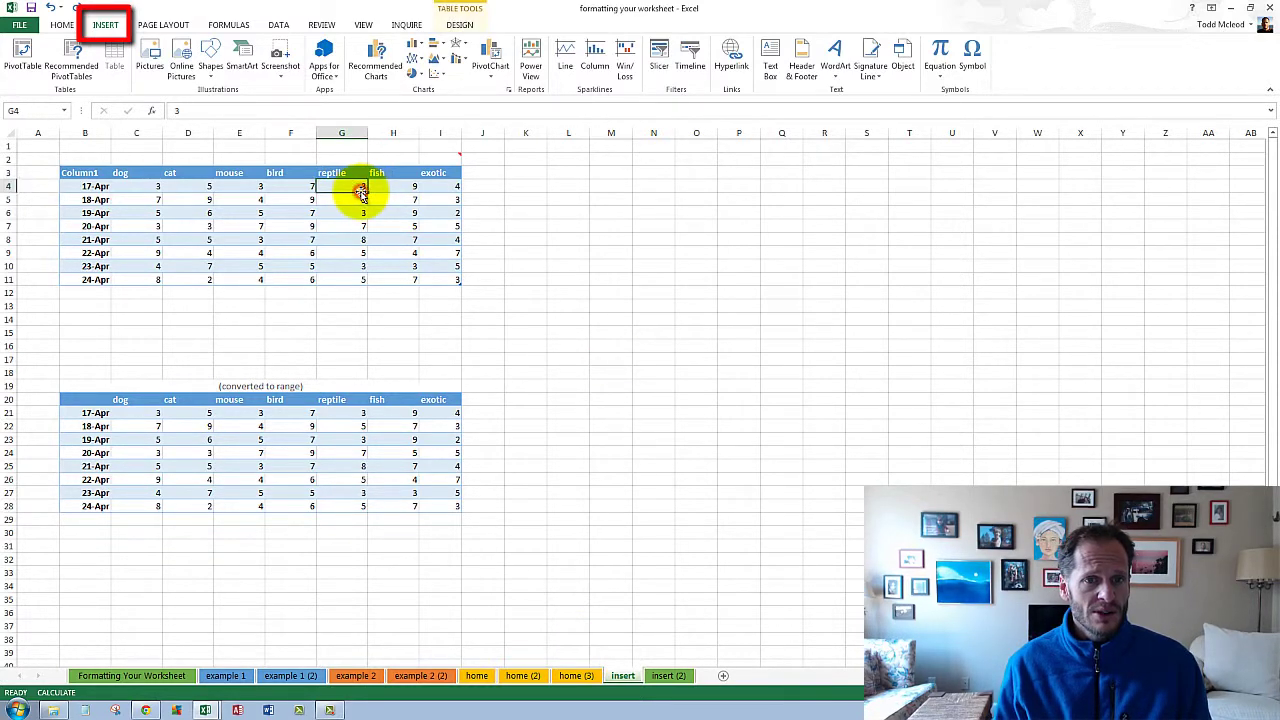
- On insert (2), follow the Go Back To My Choices! link, visit insert, and return to insert (2)
{"action": "left_click", "coordinate": [385, 452]}
{"action": "left_click", "coordinate": [668, 676]}
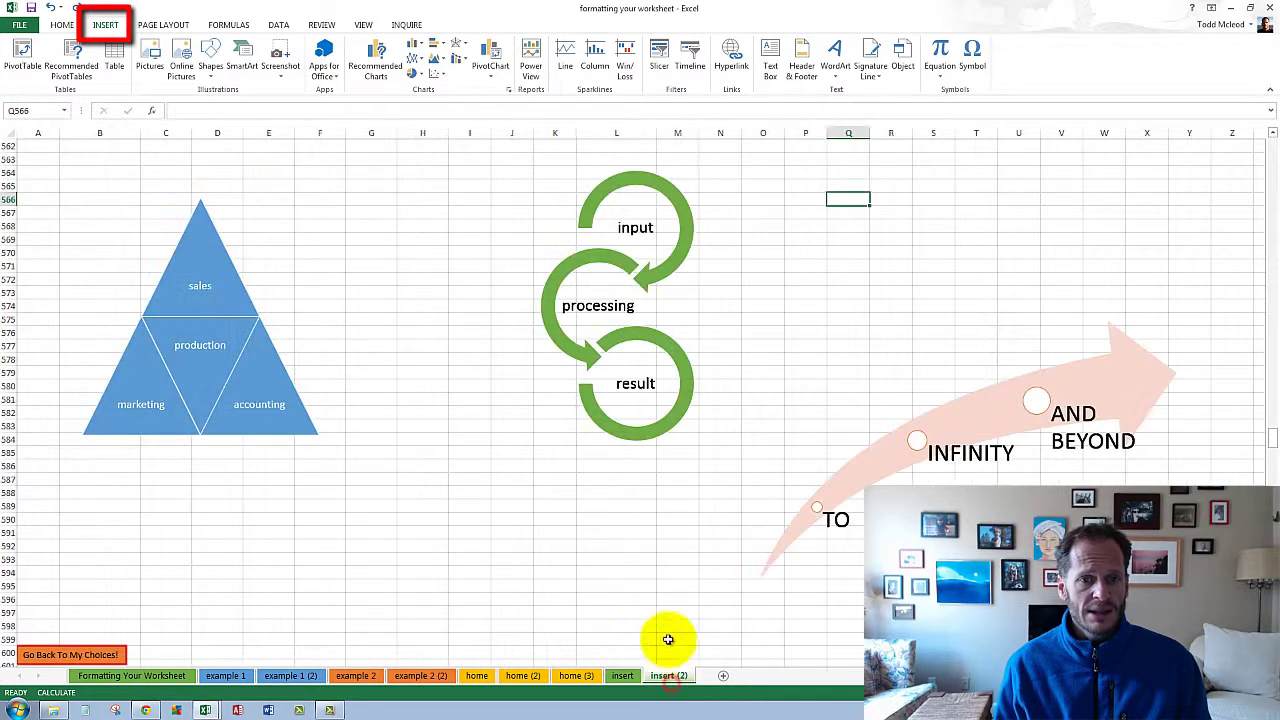
{"action": "left_click", "coordinate": [98, 651]}
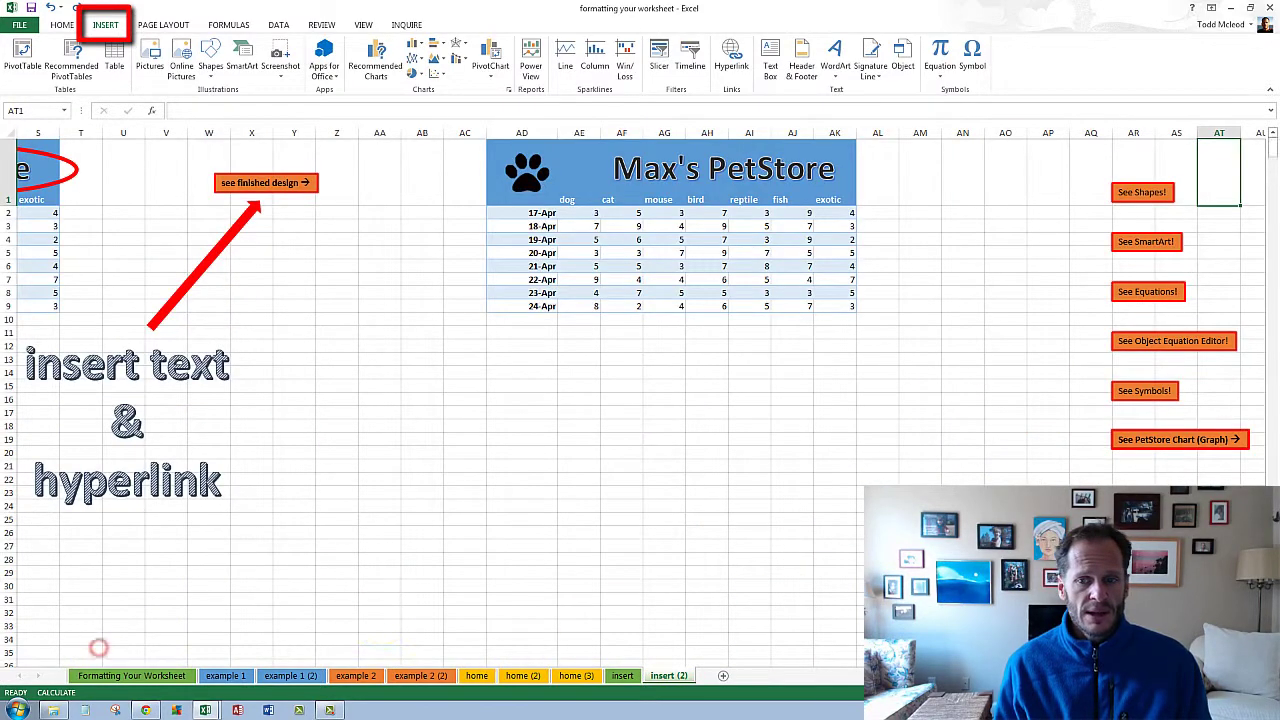
{"action": "scroll", "coordinate": [640, 400], "scroll_direction": "left", "scroll_amount": 6}
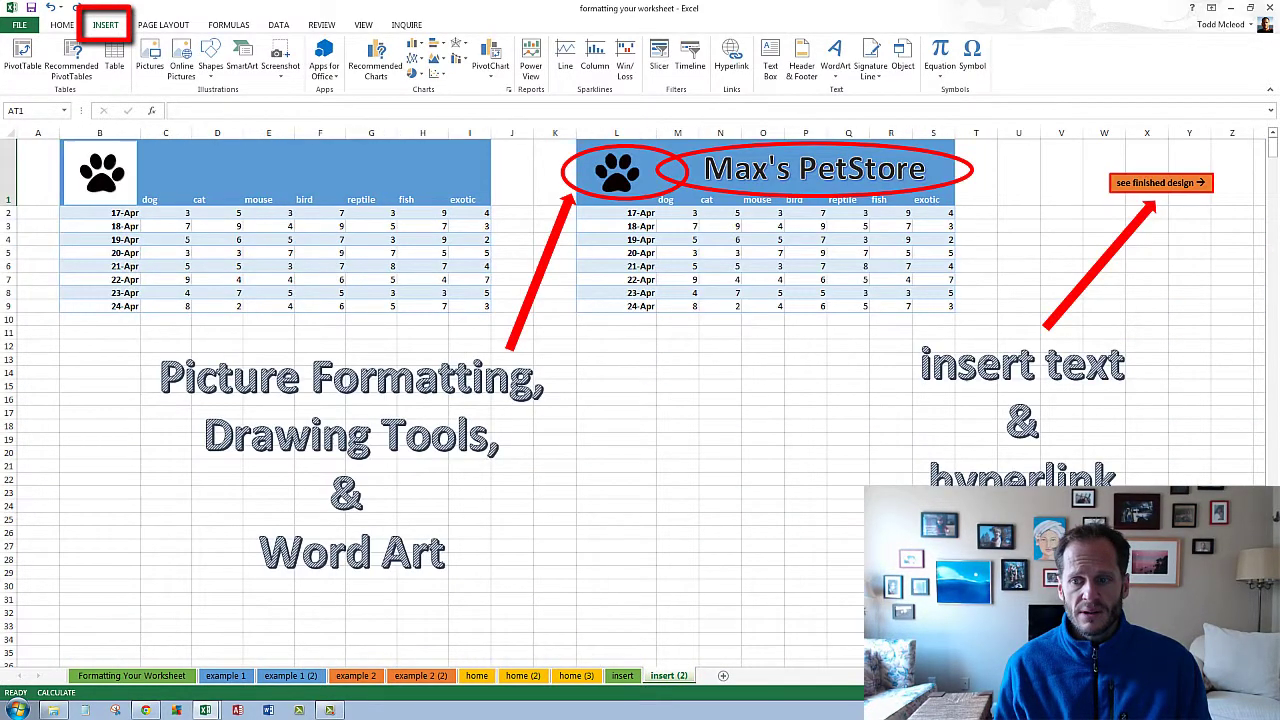
{"action": "left_click", "coordinate": [660, 556]}
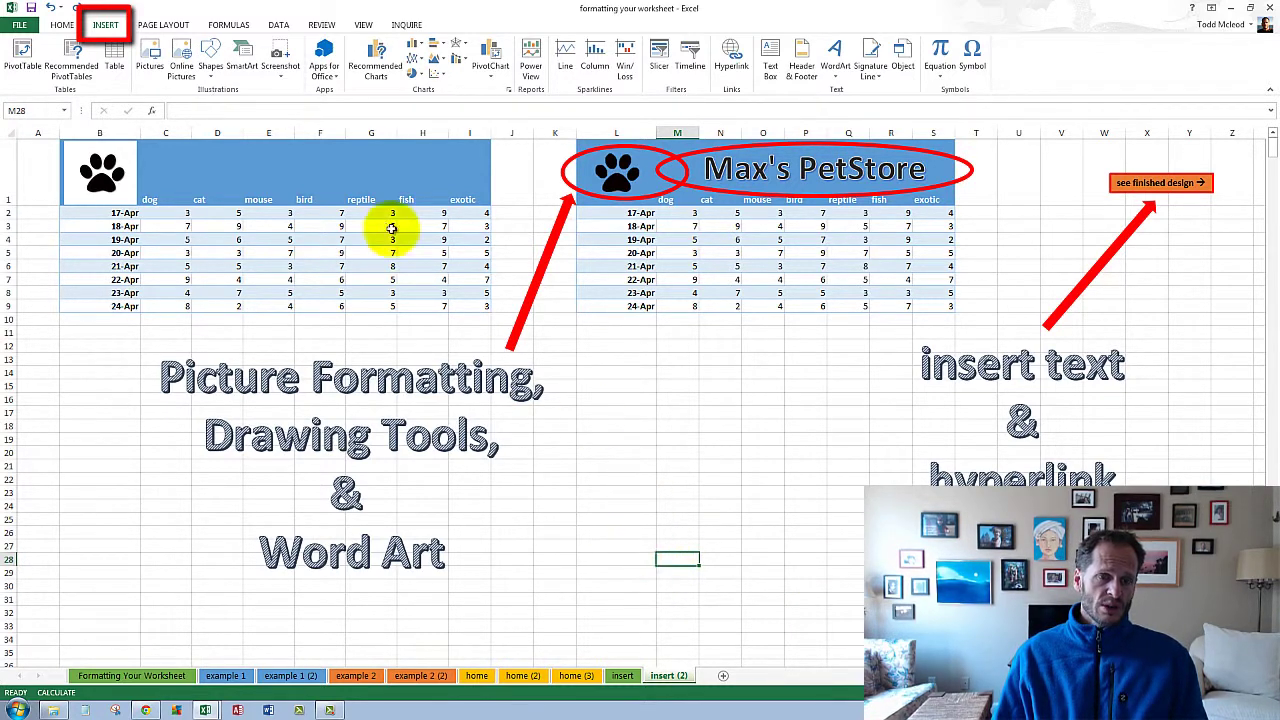
{"action": "left_click", "coordinate": [622, 676]}
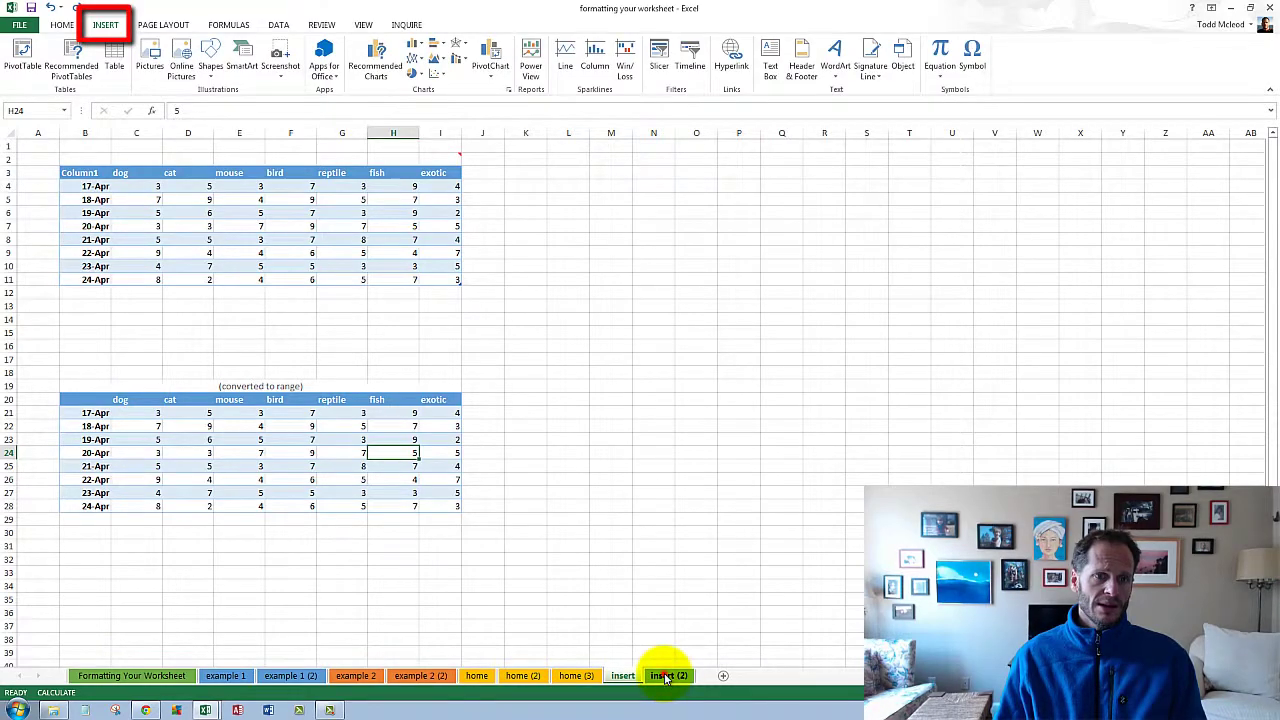
{"action": "left_click", "coordinate": [667, 677]}
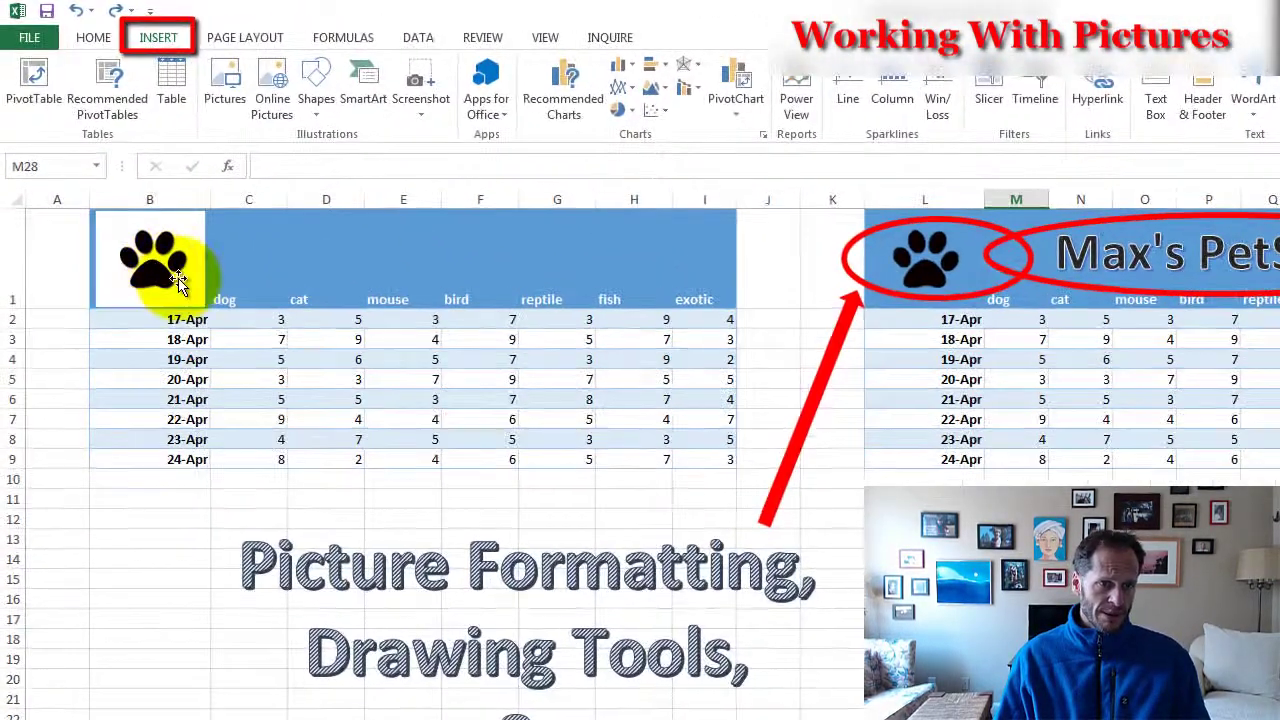
- With D1 selected, insert the paw picture from the images folder
{"action": "left_click", "coordinate": [238, 181]}
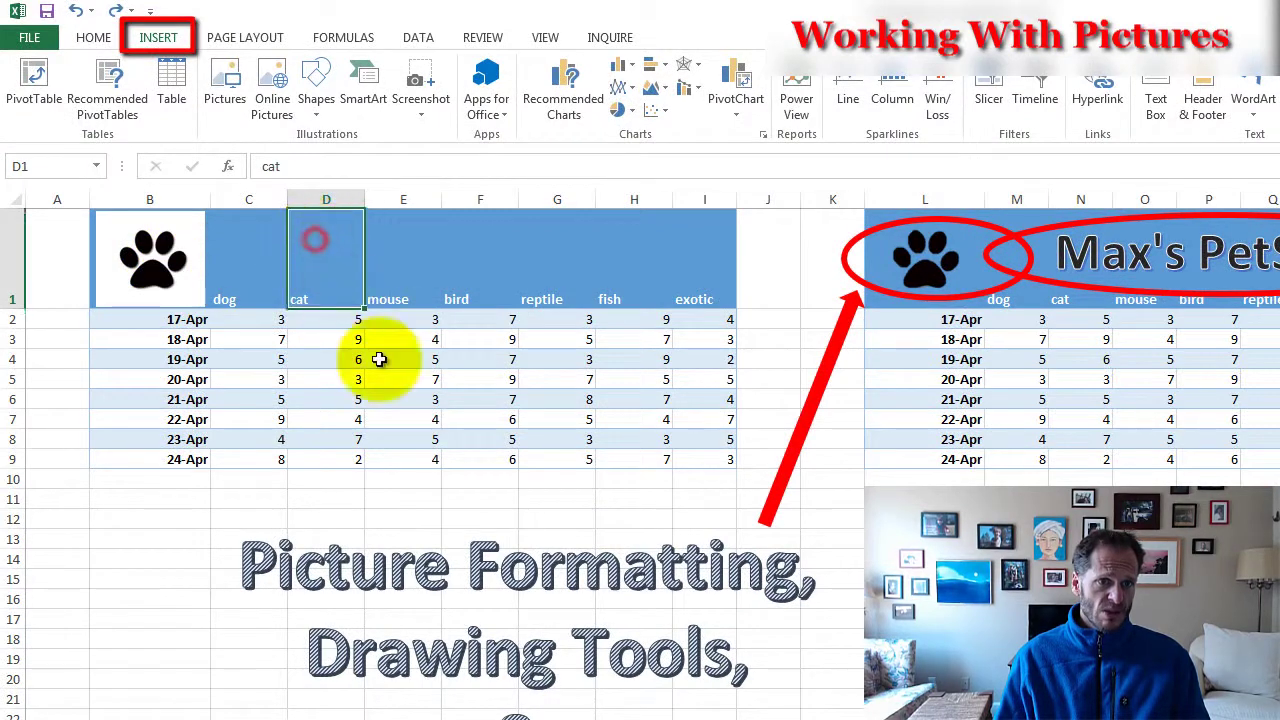
{"action": "left_click", "coordinate": [216, 109]}
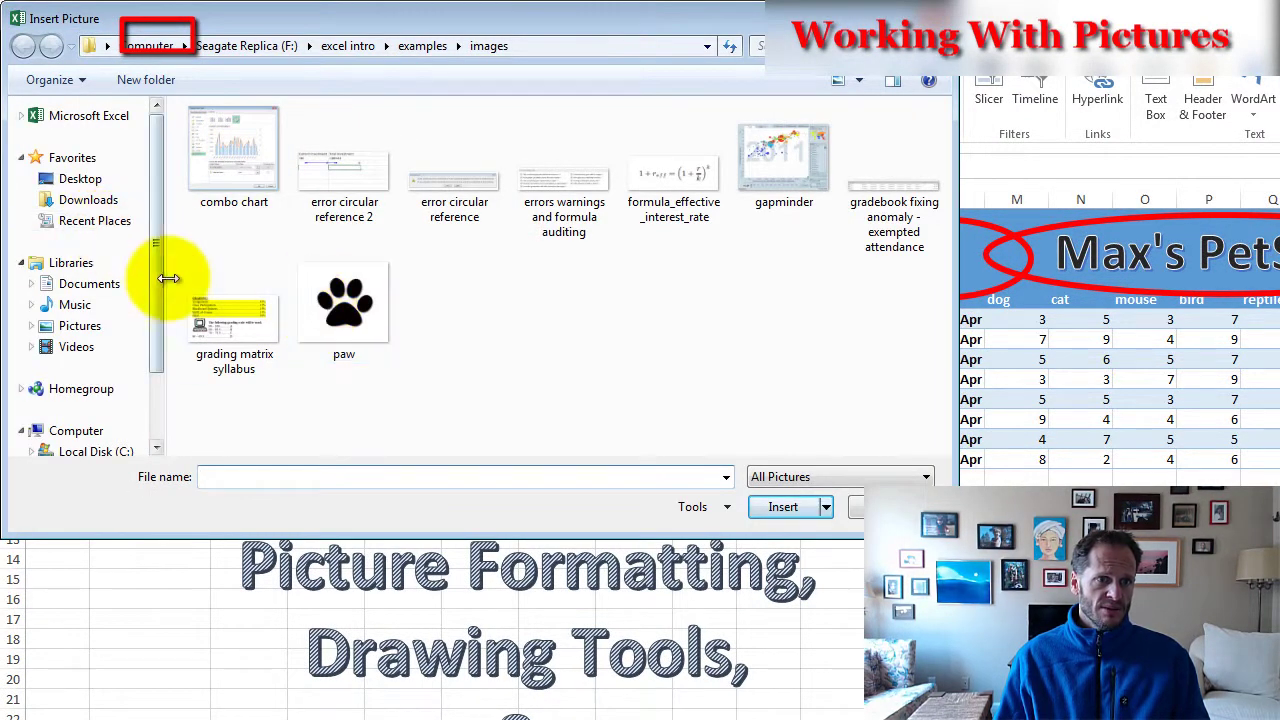
{"action": "left_click_drag", "start_coordinate": [158, 290], "coordinate": [158, 336]}
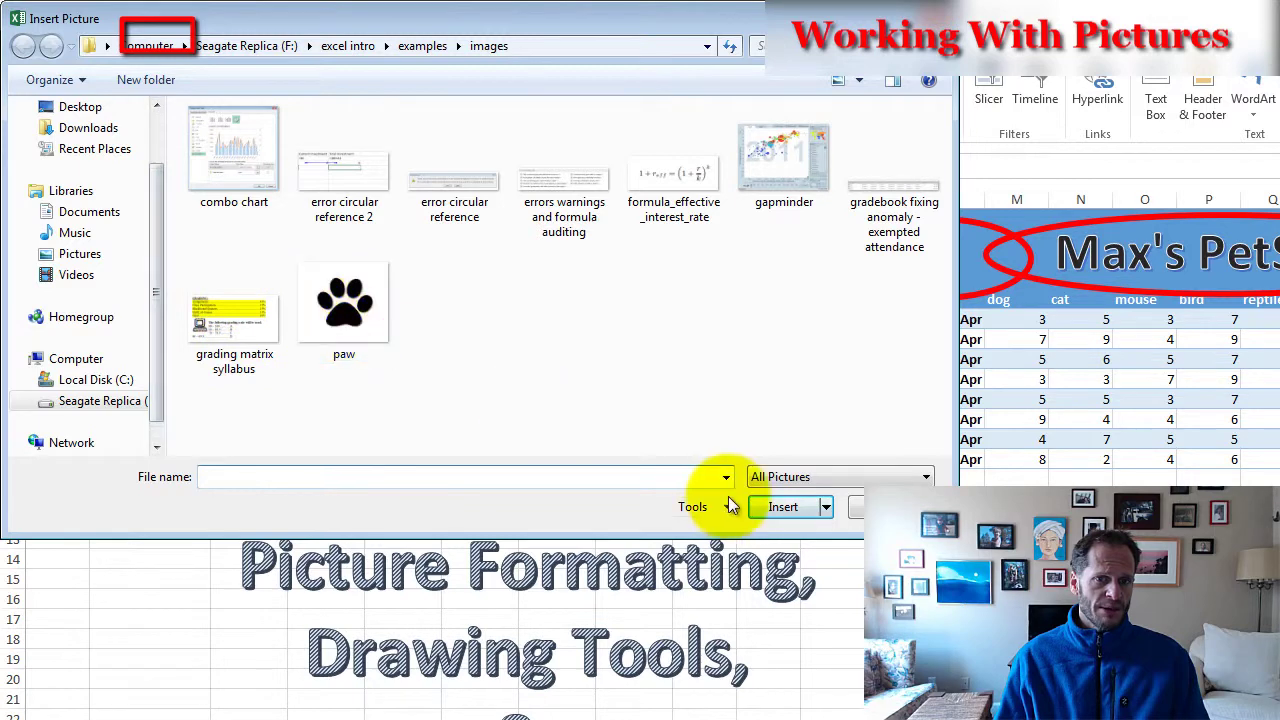
{"action": "double_click", "coordinate": [384, 312]}
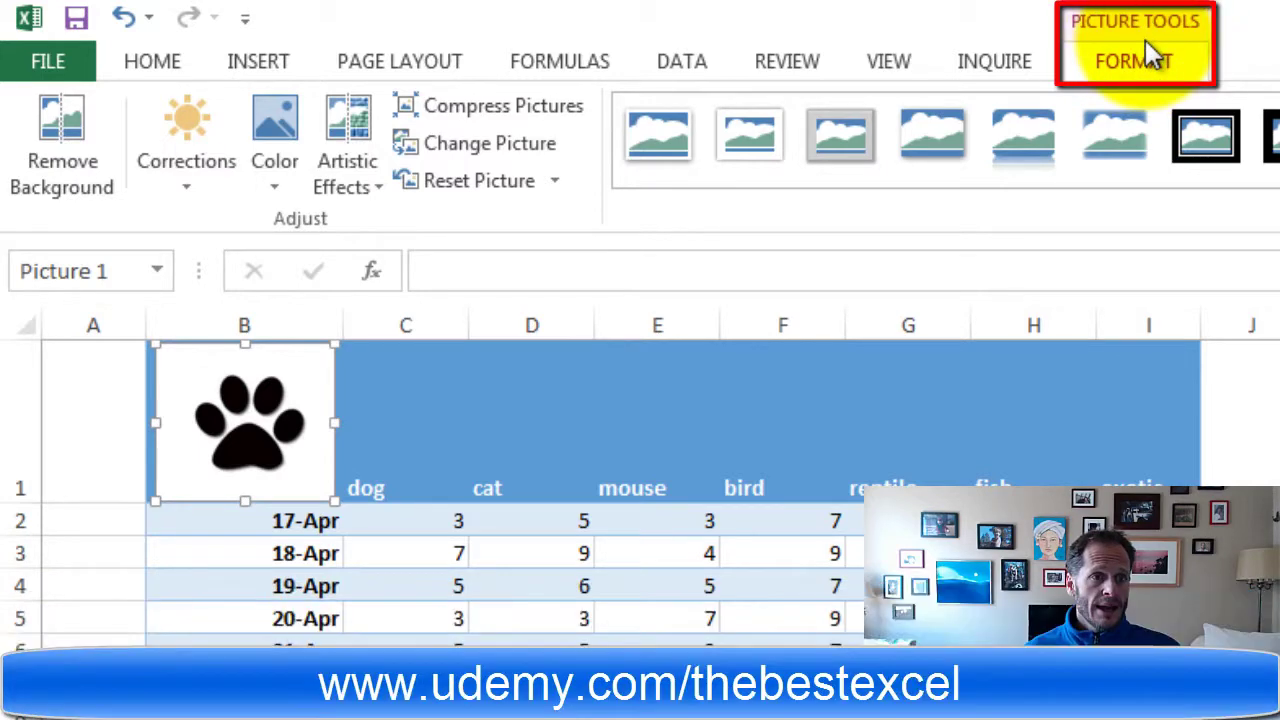
- Remove the paw picture's background, marking its toes and pad as areas to keep
{"action": "left_click", "coordinate": [92, 152]}
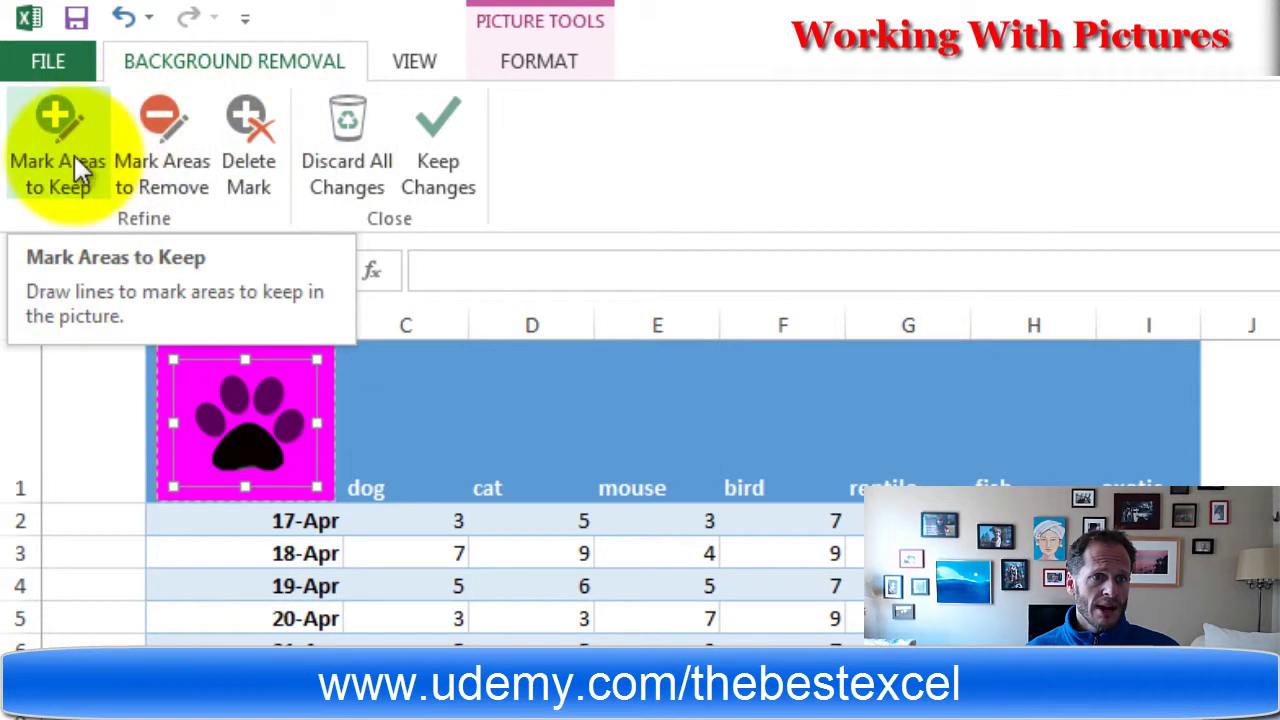
{"action": "left_click", "coordinate": [74, 155]}
{"action": "left_click", "coordinate": [204, 420]}
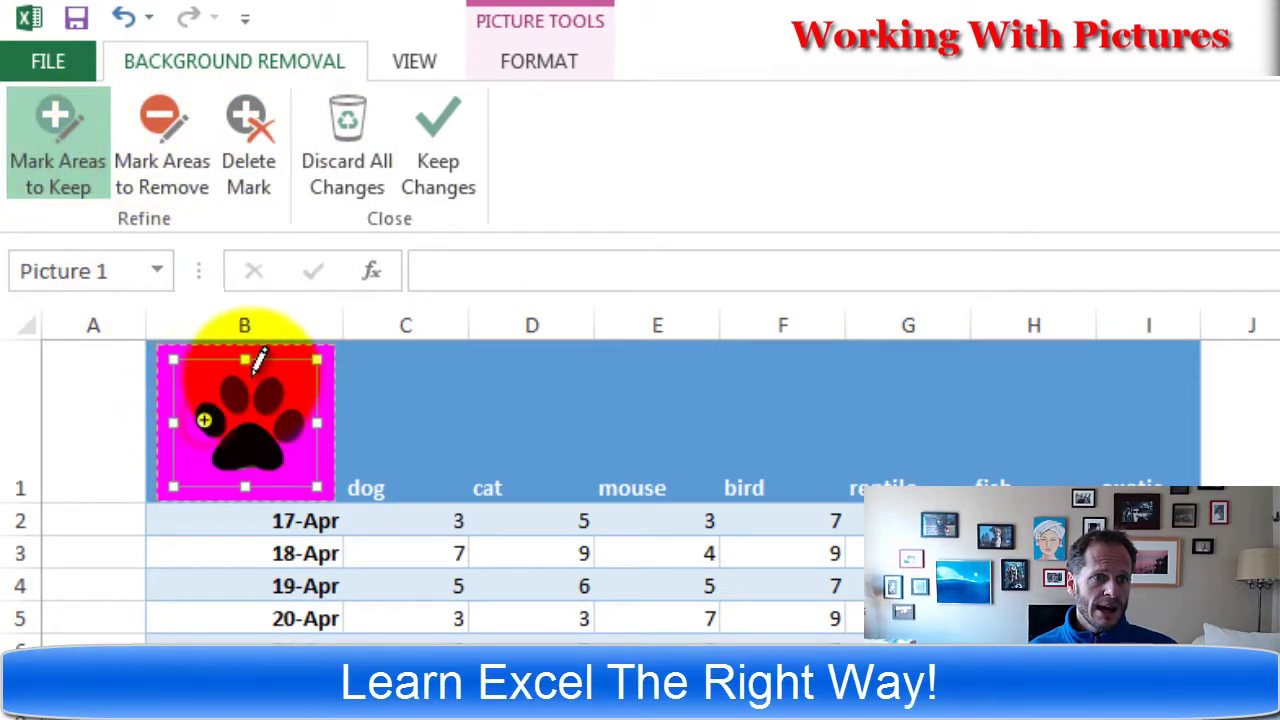
{"action": "left_click", "coordinate": [233, 392]}
{"action": "left_click", "coordinate": [269, 393]}
{"action": "left_click", "coordinate": [316, 418]}
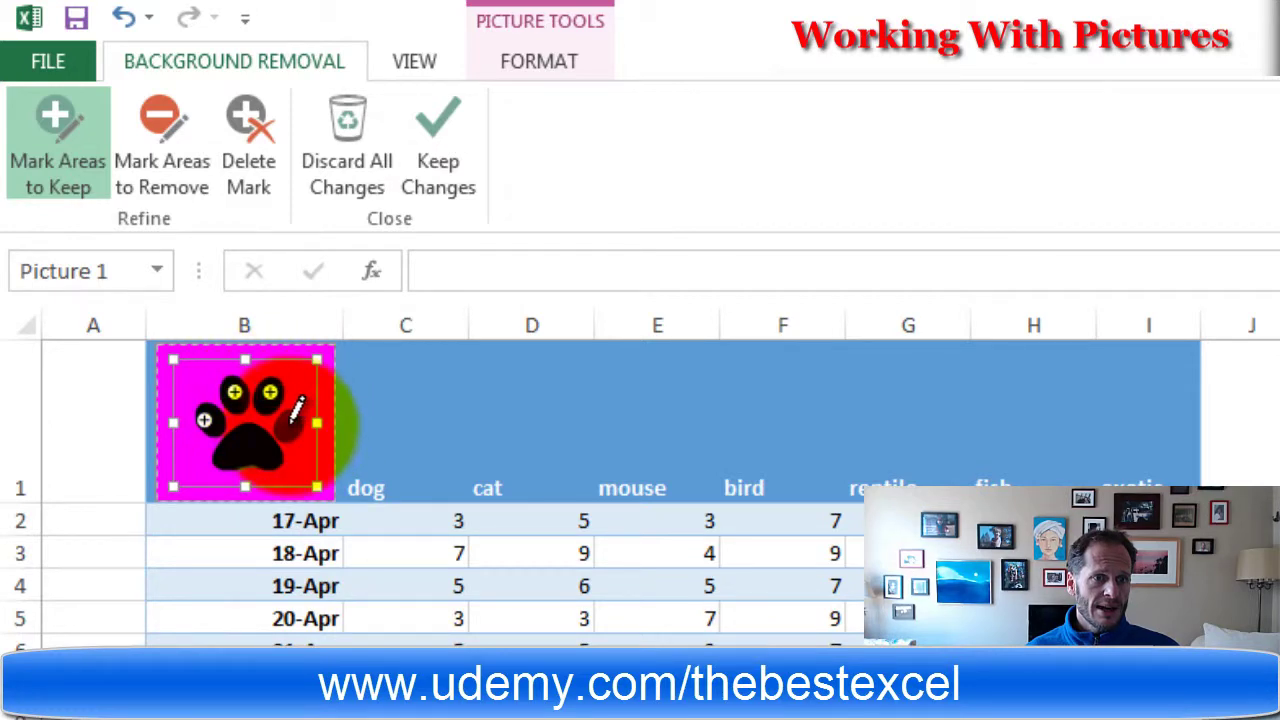
{"action": "left_click", "coordinate": [287, 425]}
{"action": "left_click", "coordinate": [249, 441]}
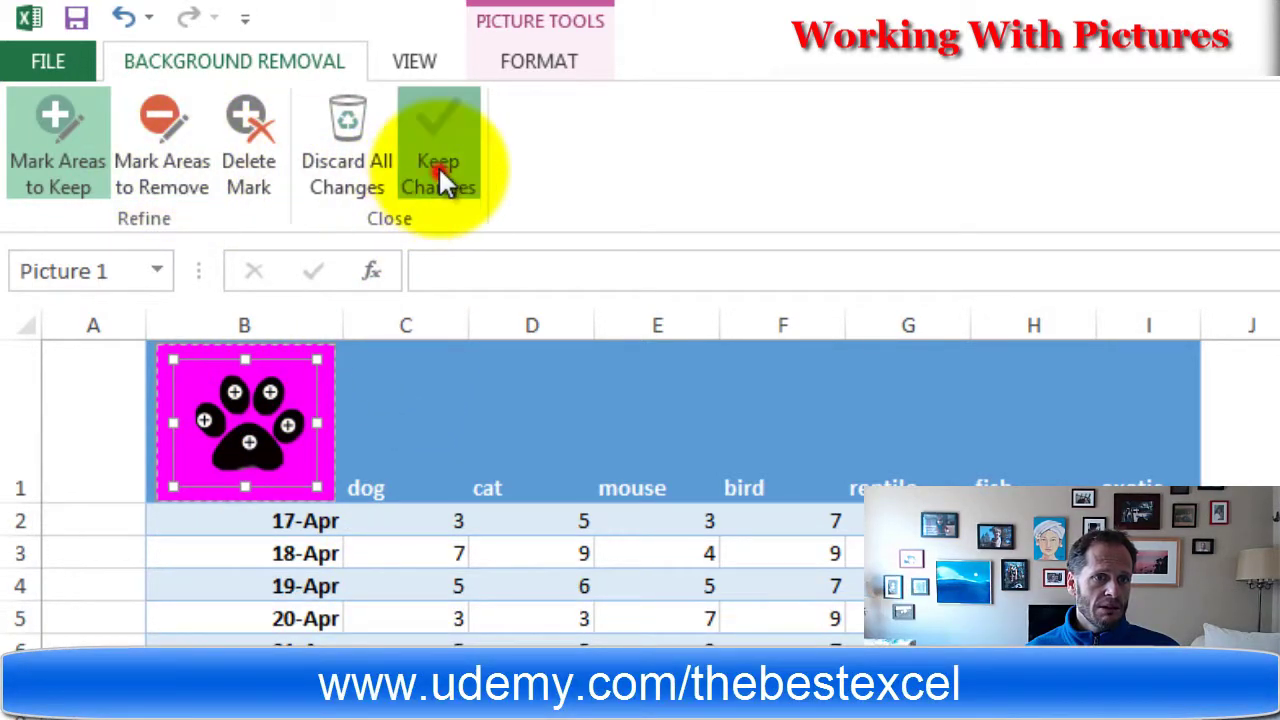
{"action": "left_click", "coordinate": [438, 168]}
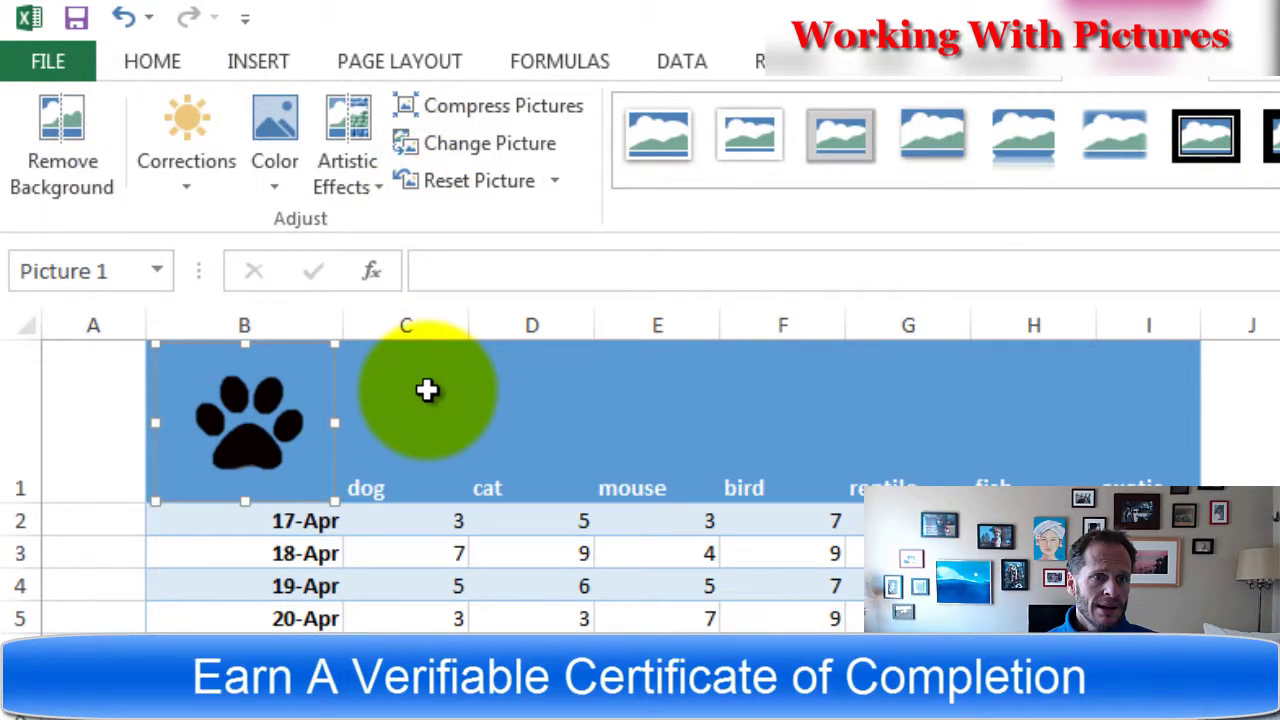
- Undo the applied removal, re-enter the preview, and finish background removal on the paw
{"action": "left_click", "coordinate": [123, 17]}
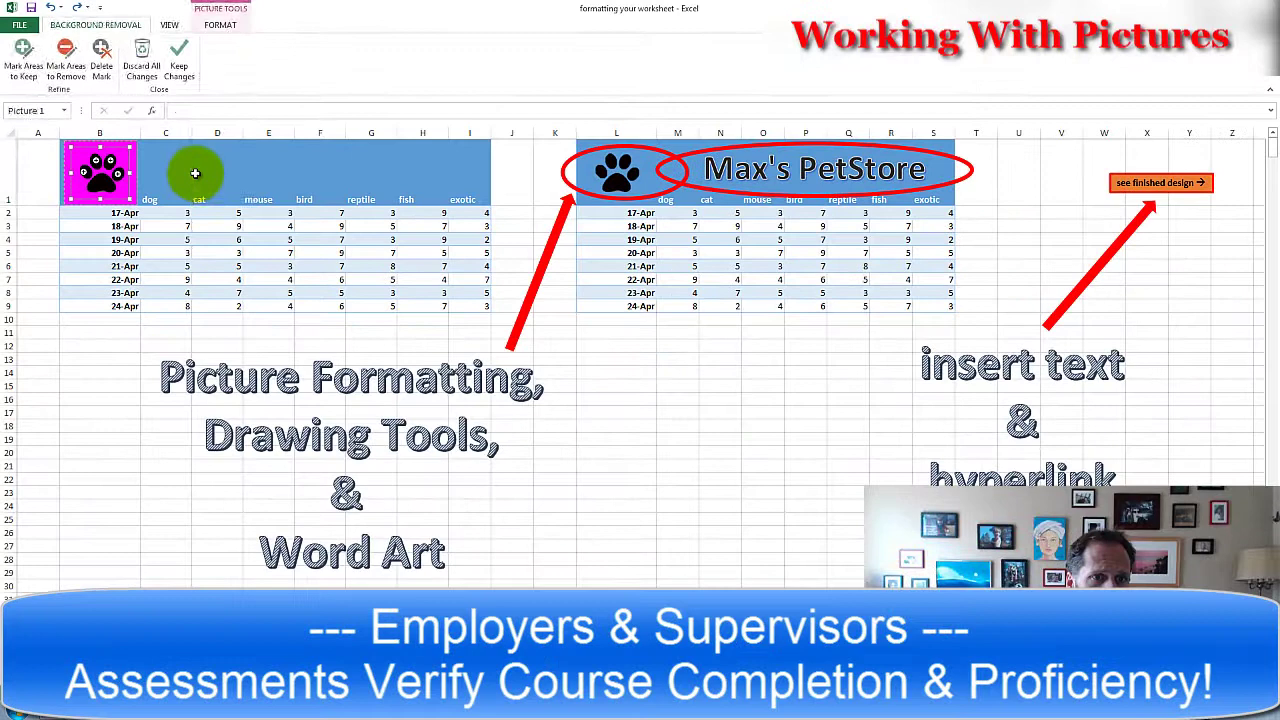
{"action": "left_click", "coordinate": [290, 250]}
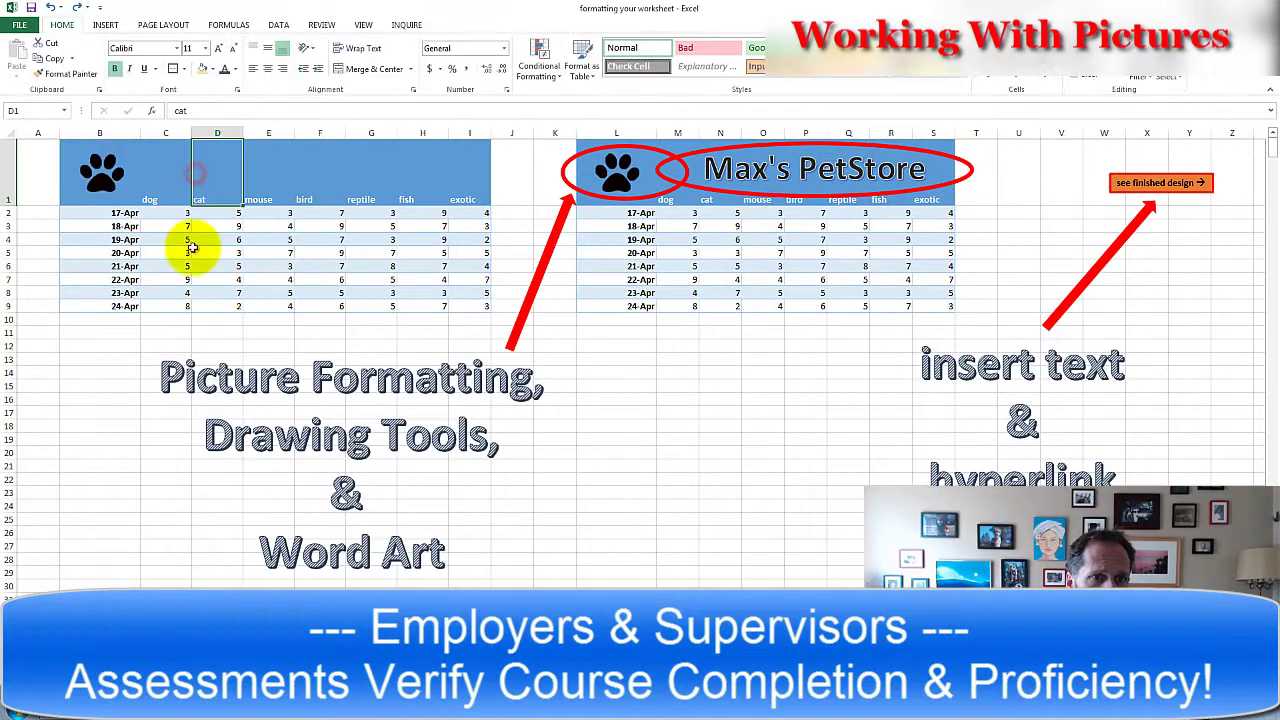
{"action": "left_click", "coordinate": [55, 9]}
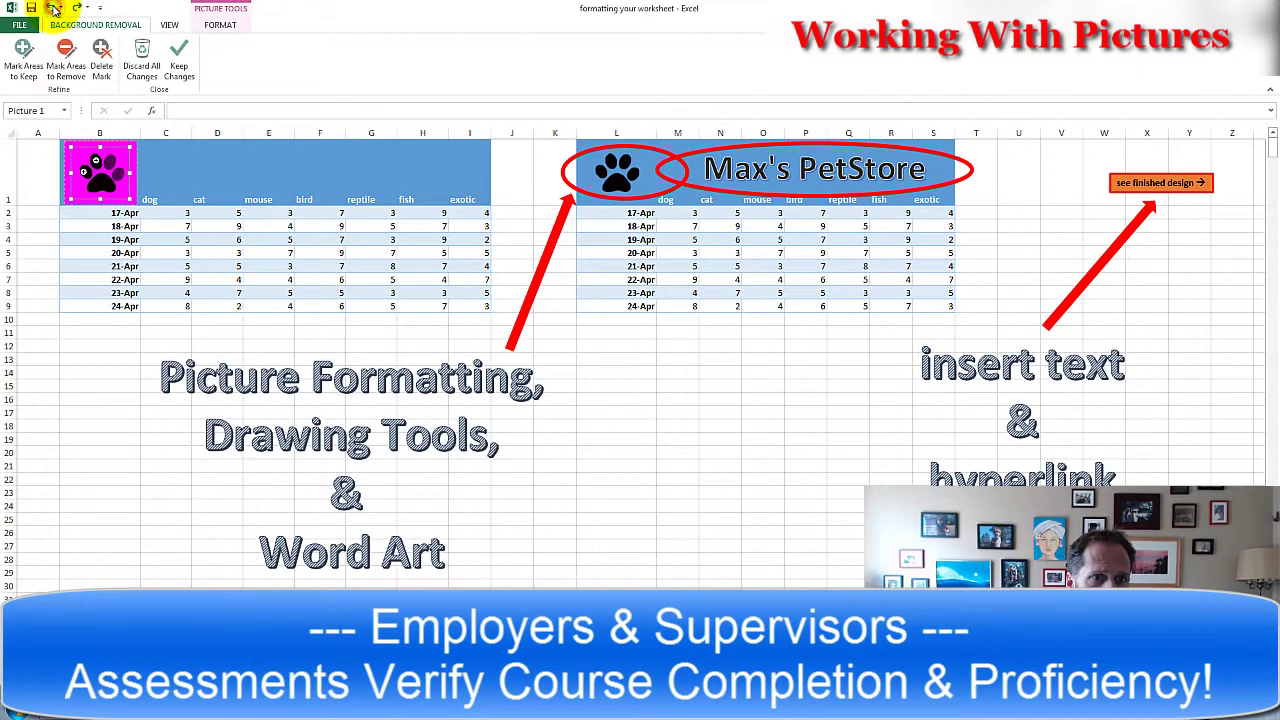
{"action": "left_click", "coordinate": [55, 9]}
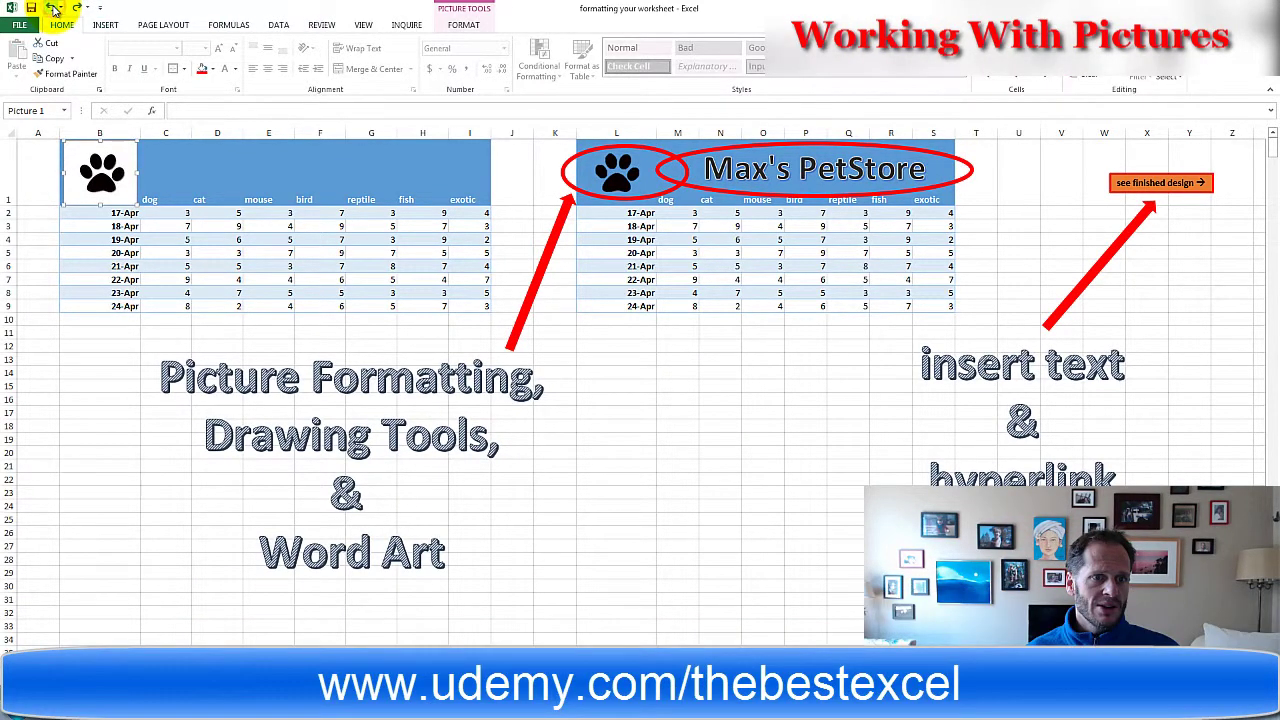
- Add black-fill, hard-shadow WordArt reading 'Max's PetStore'
{"action": "left_click", "coordinate": [234, 254]}
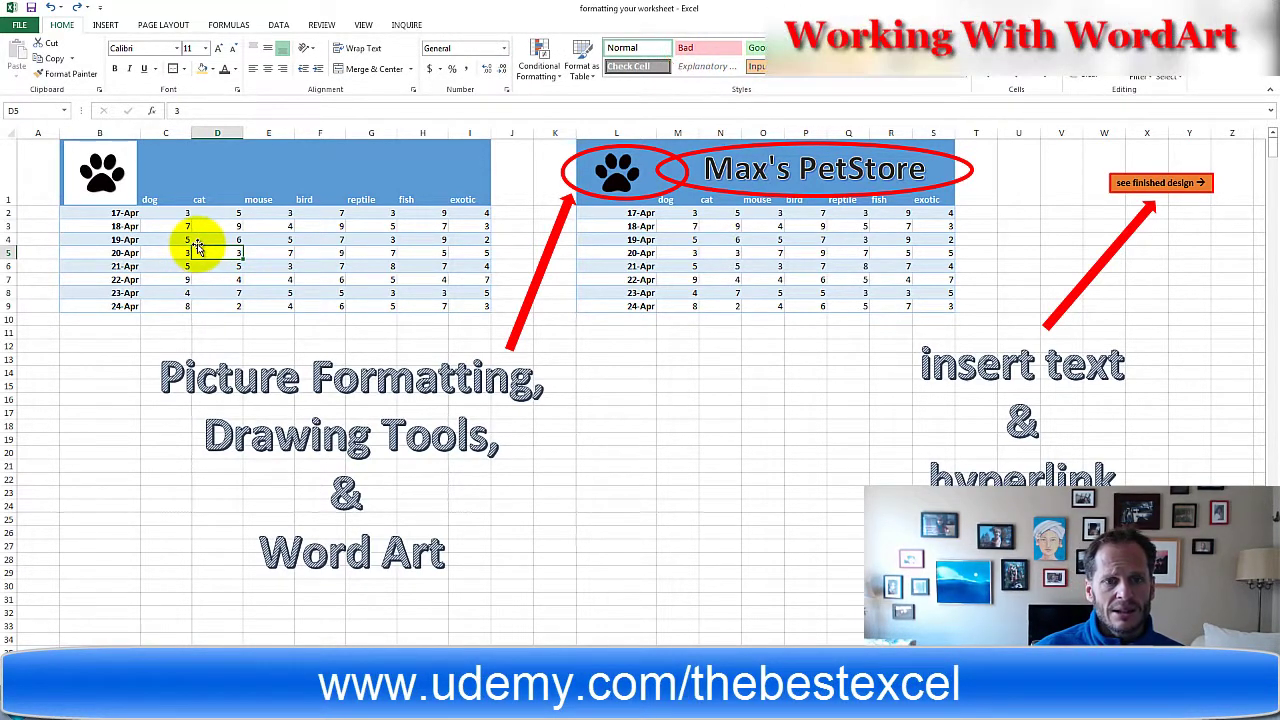
{"action": "left_click", "coordinate": [105, 24]}
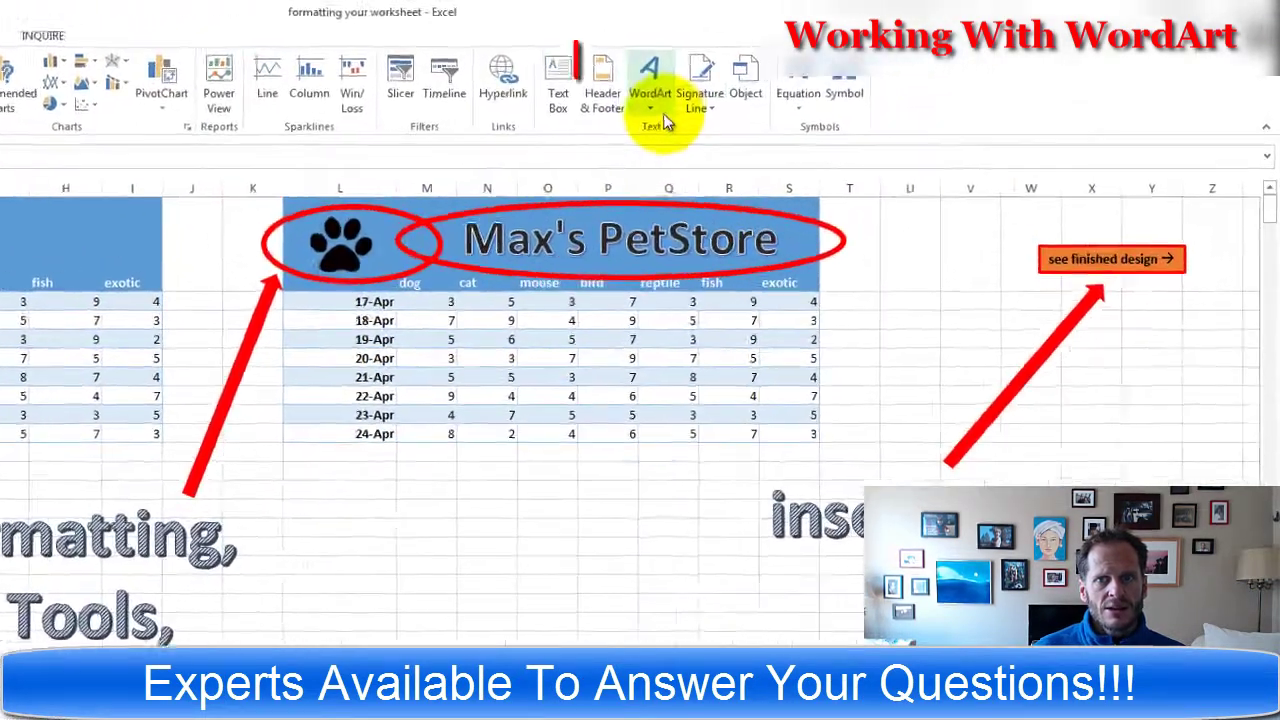
{"action": "left_click", "coordinate": [838, 75]}
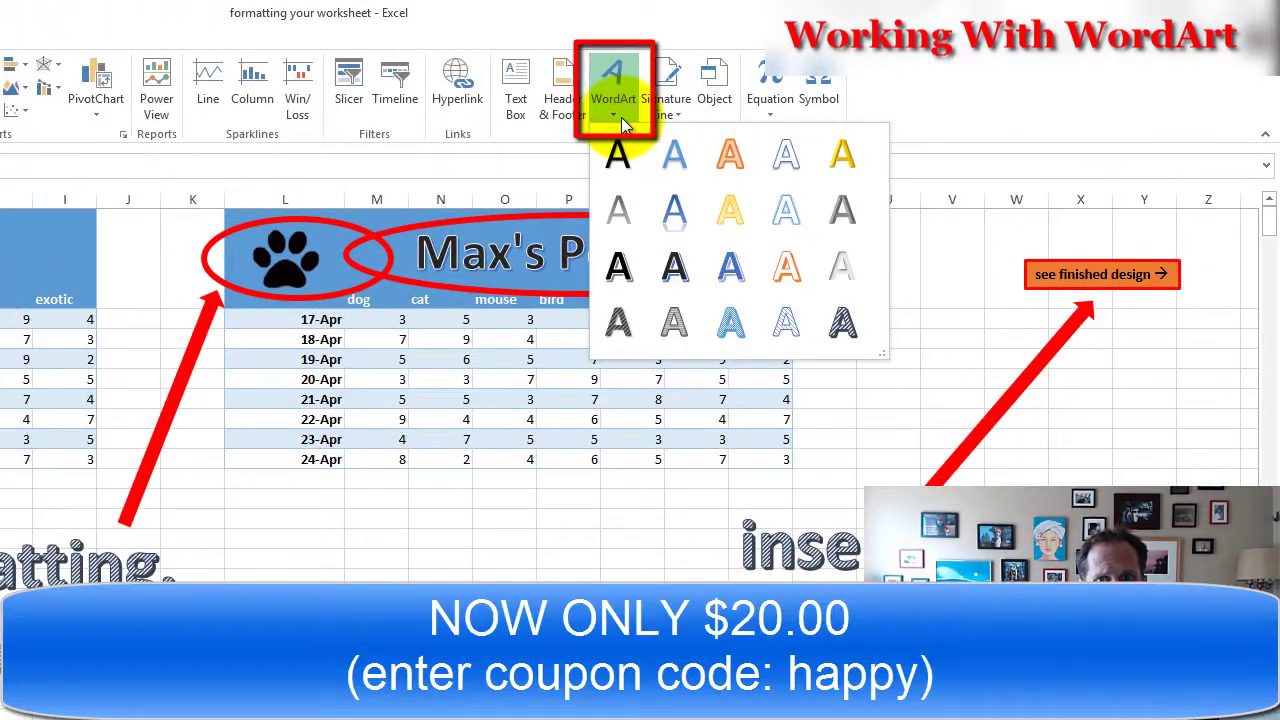
{"action": "left_click", "coordinate": [686, 279]}
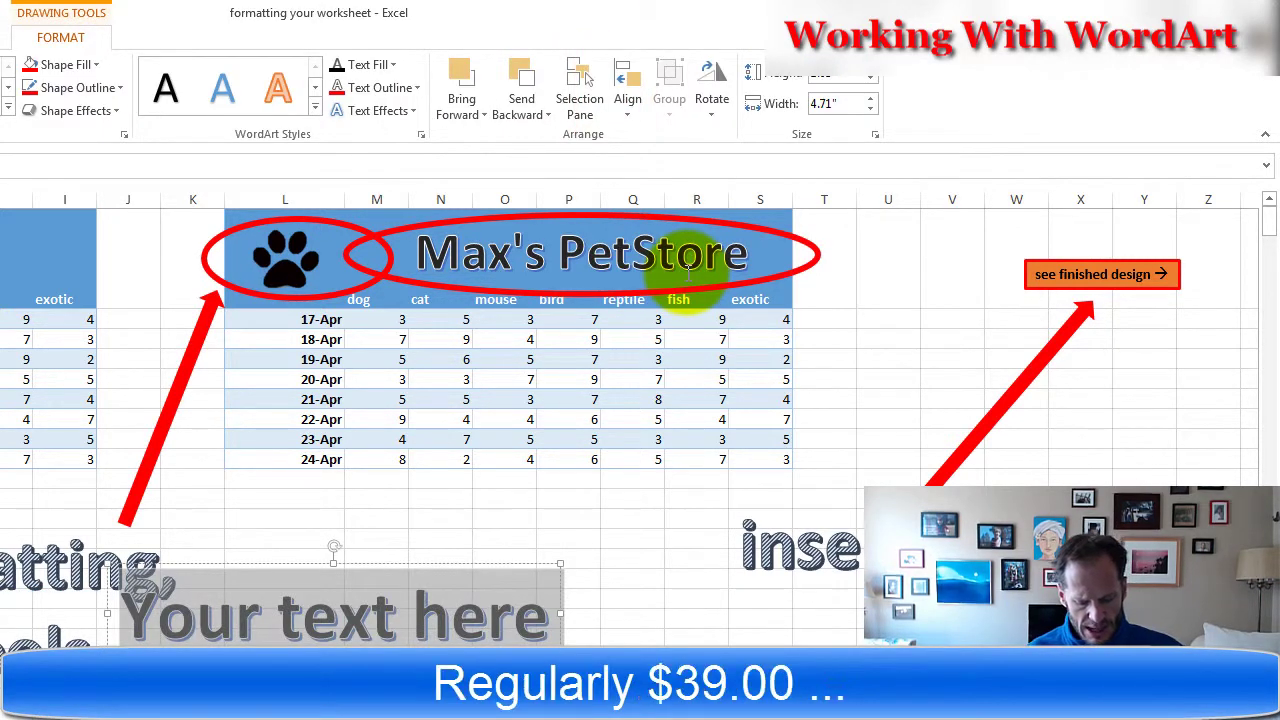
{"action": "type", "text": "Max's Pe"}
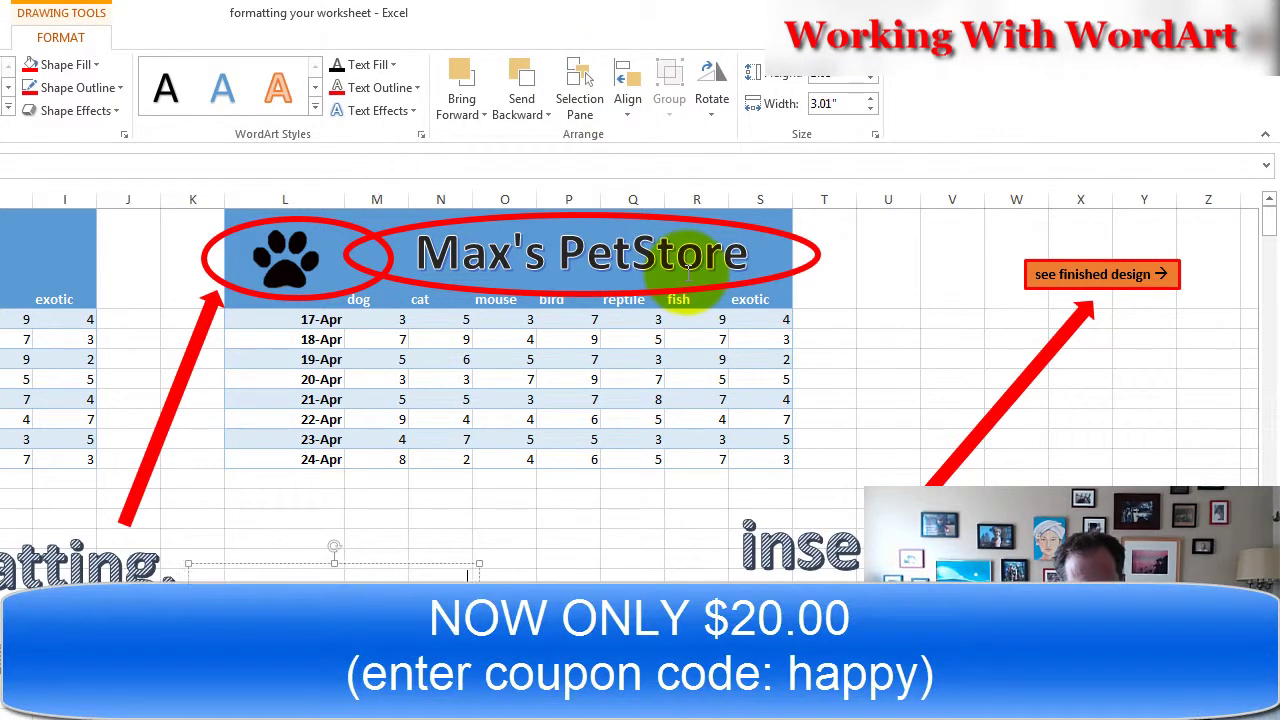
{"action": "type", "text": "tStore"}
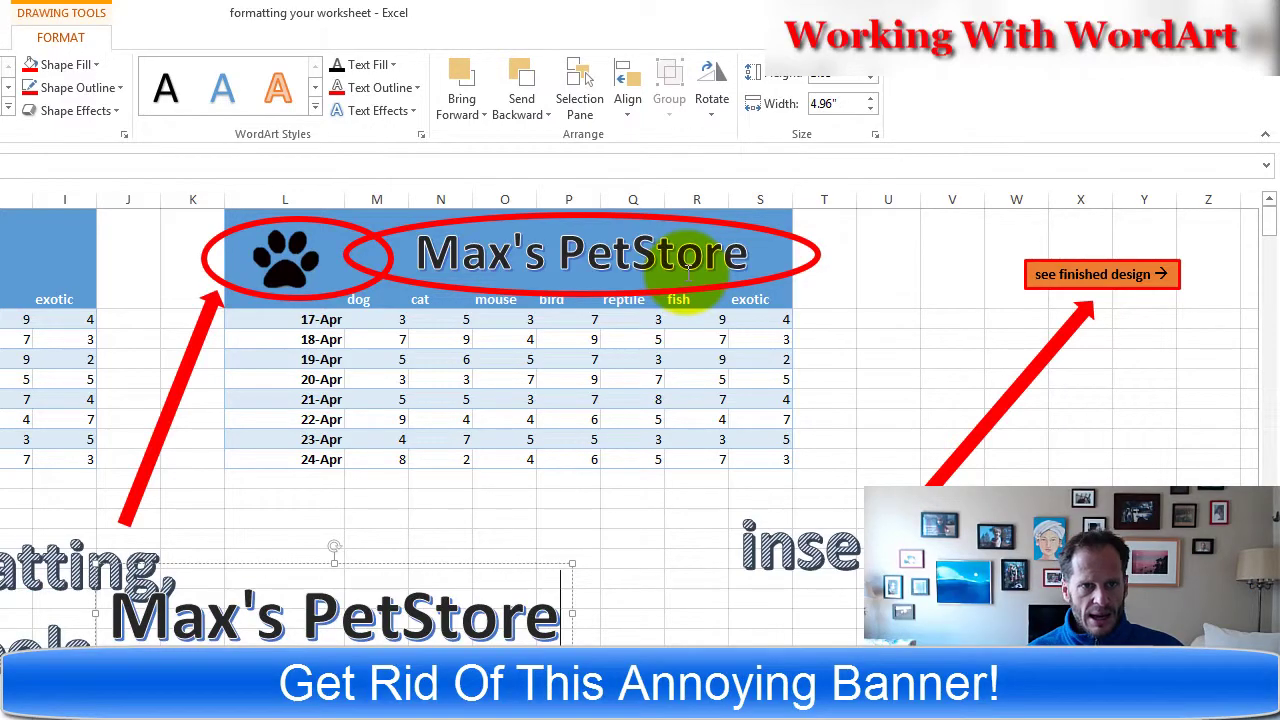
- Shrink the WordArt title to 44 pt and drag it into the left table's blue header
{"action": "left_click", "coordinate": [503, 560]}
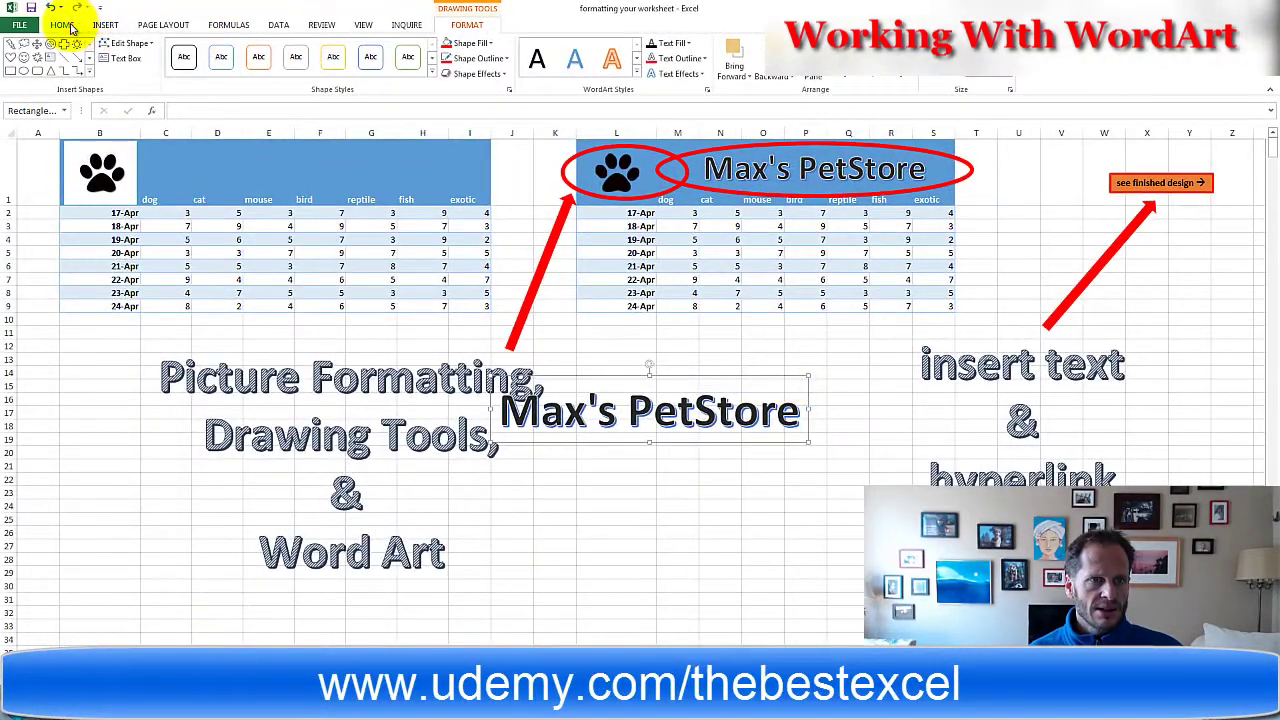
{"action": "left_click", "coordinate": [64, 24]}
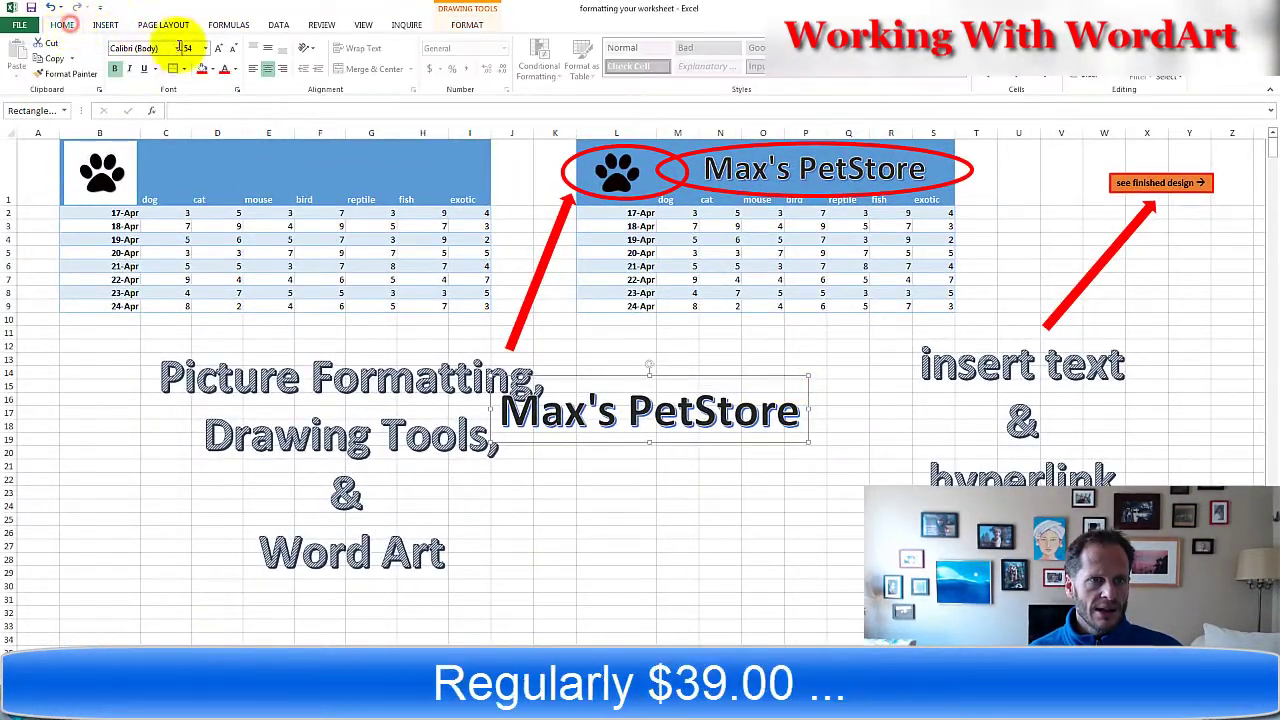
{"action": "left_click", "coordinate": [232, 50]}
{"action": "left_click", "coordinate": [232, 50]}
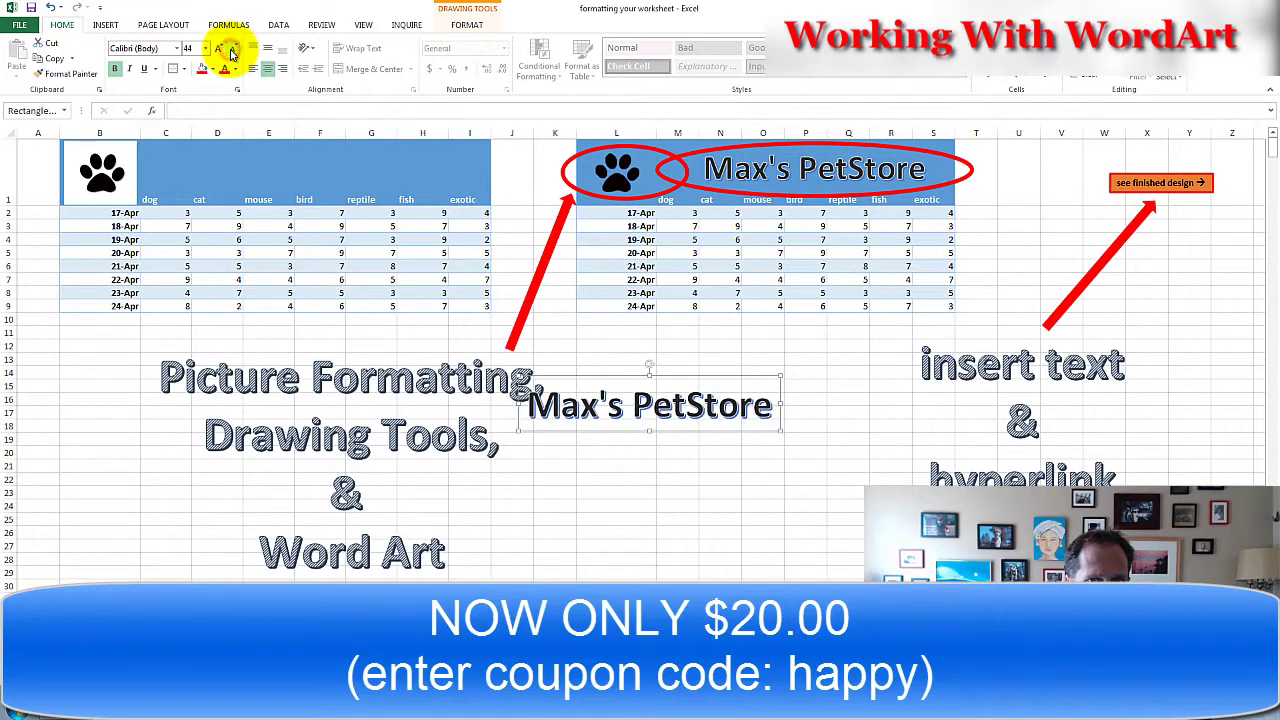
{"action": "left_click_drag", "start_coordinate": [680, 376], "coordinate": [349, 137]}
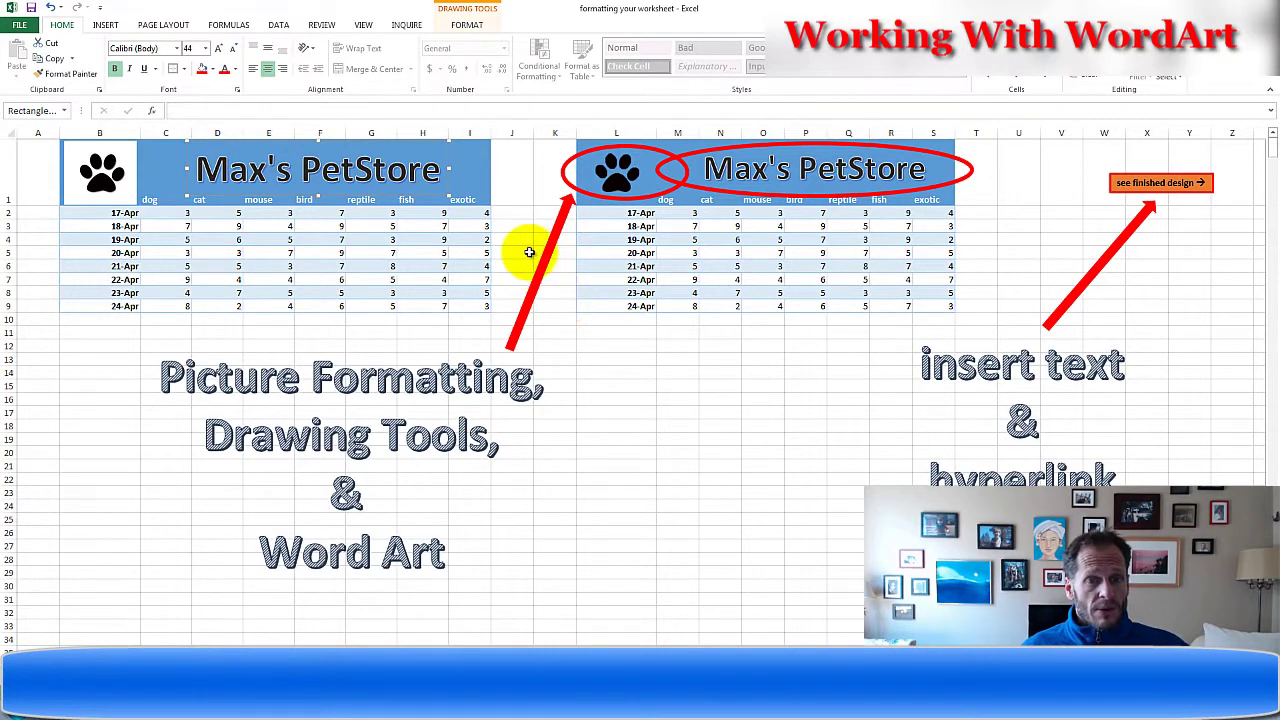
- Delete the WordArt title, then draw an enlarged up arrow below the right table, rotated up-right
{"action": "key", "text": "Delete"}
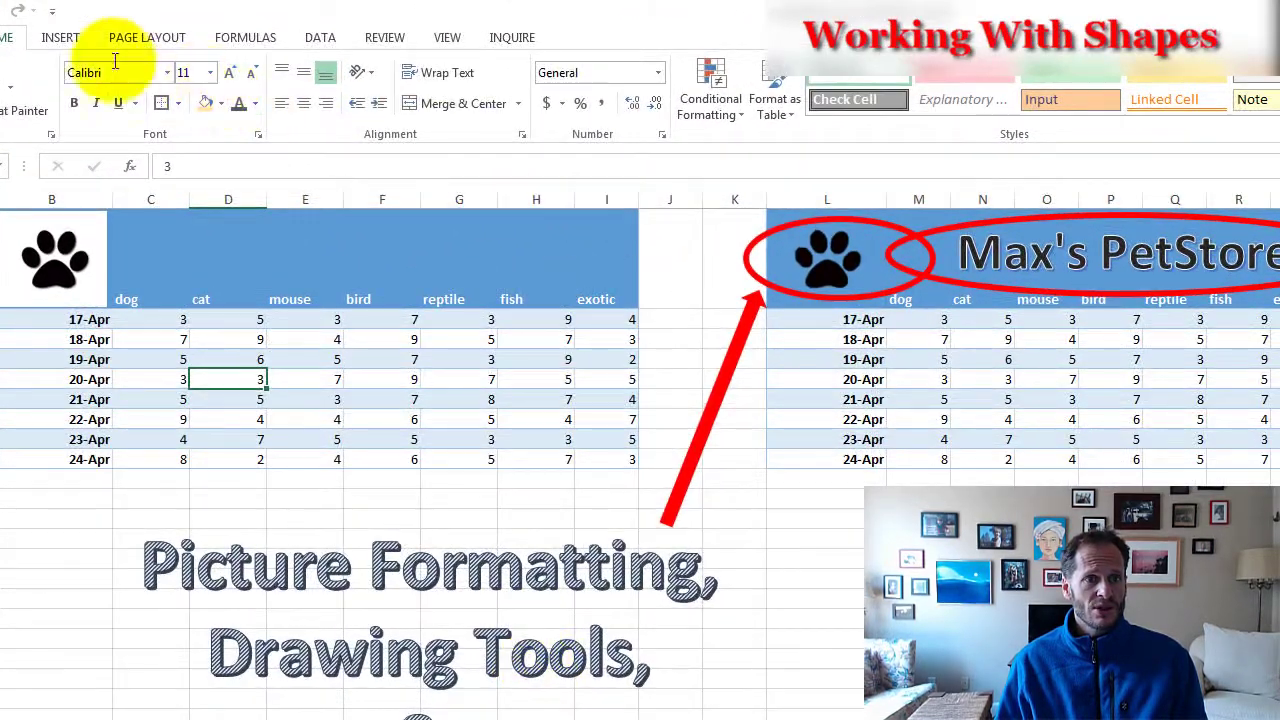
{"action": "left_click", "coordinate": [60, 37]}
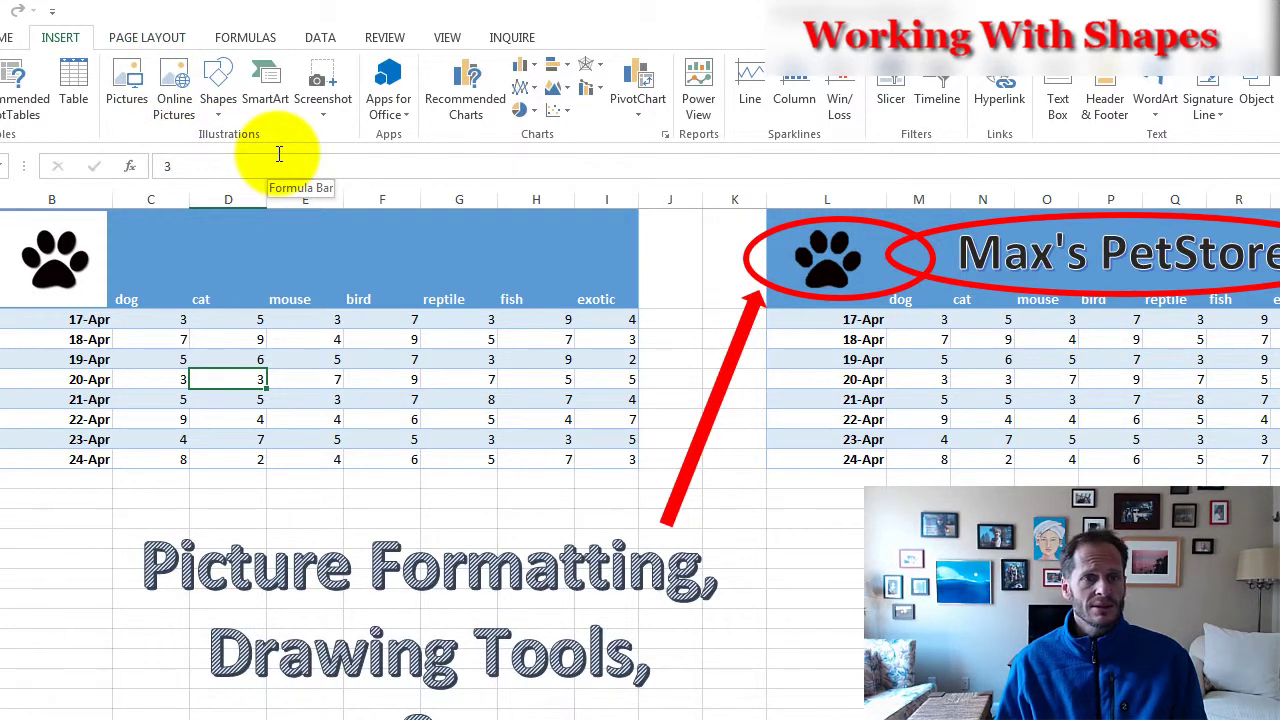
{"action": "left_click", "coordinate": [222, 115]}
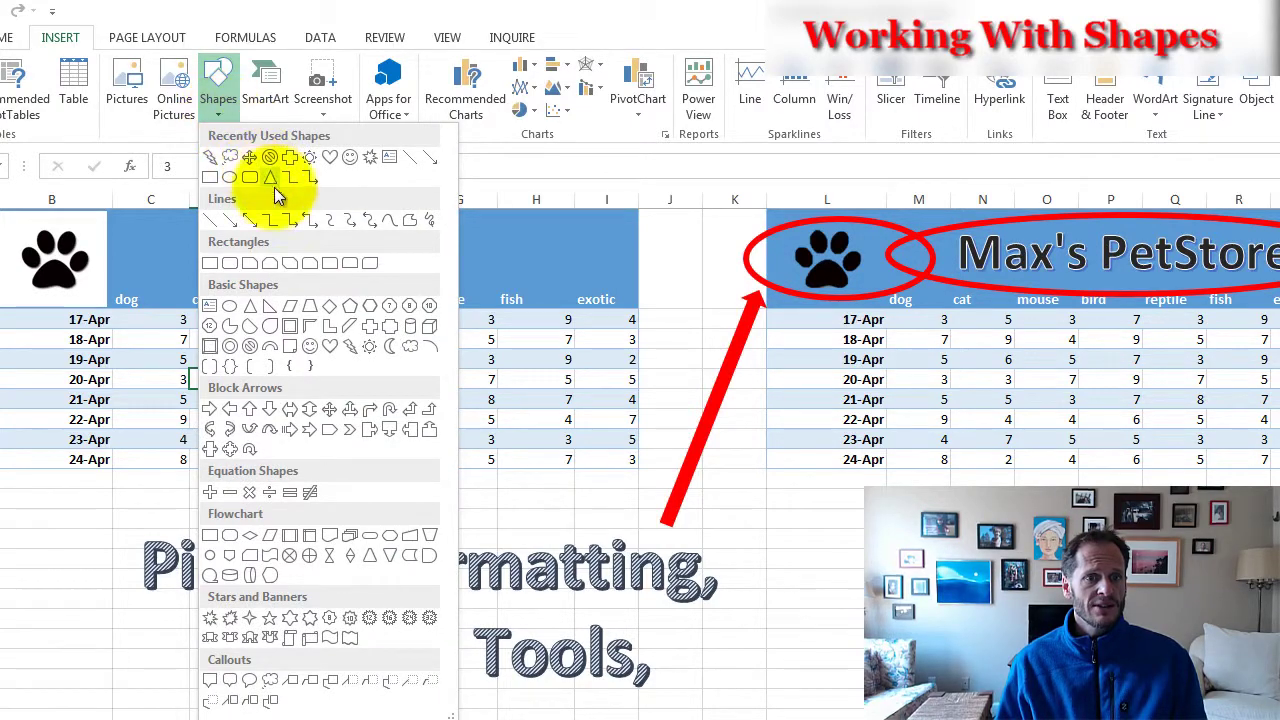
{"action": "left_click", "coordinate": [249, 409]}
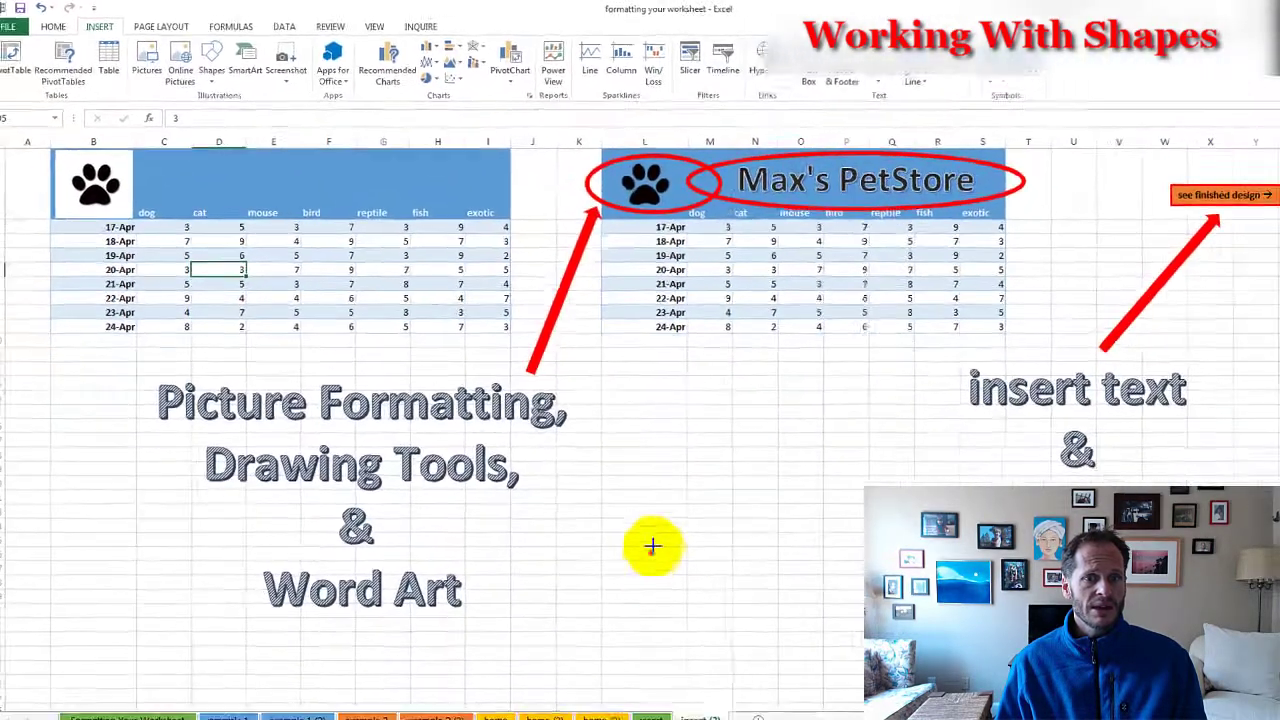
{"action": "left_click_drag", "start_coordinate": [628, 518], "coordinate": [630, 420]}
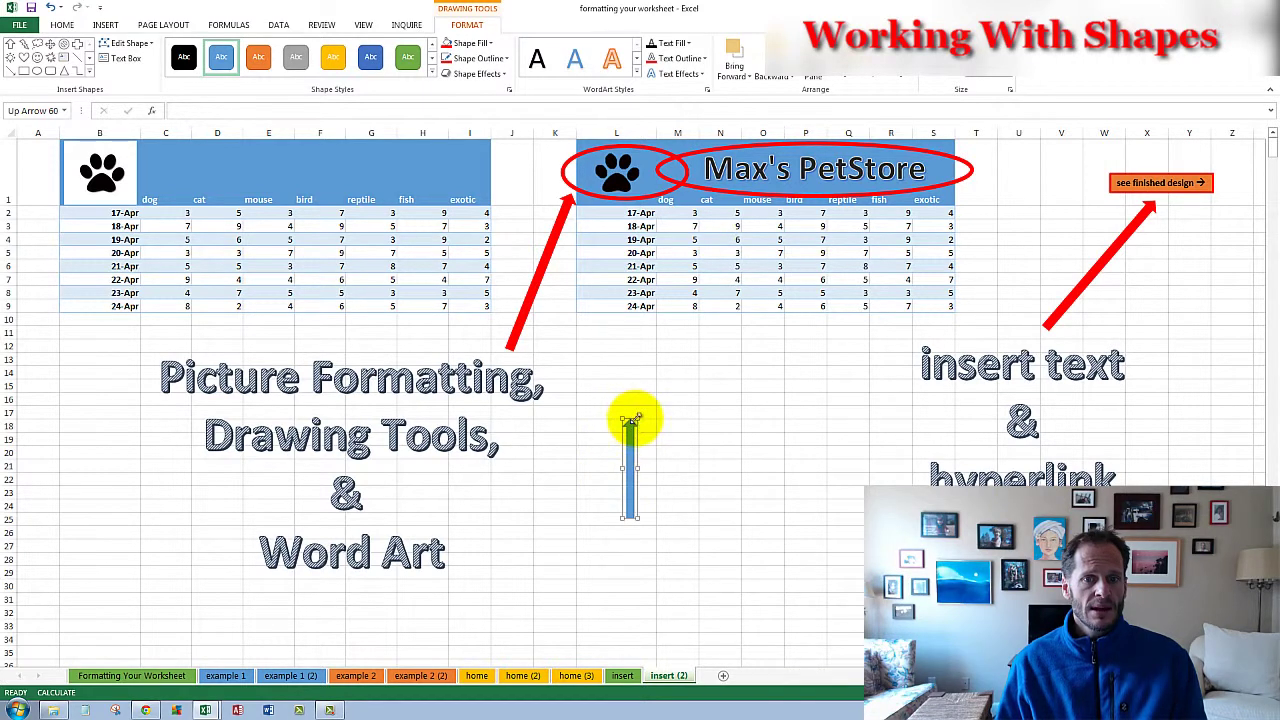
{"action": "left_click_drag", "start_coordinate": [634, 420], "coordinate": [675, 374]}
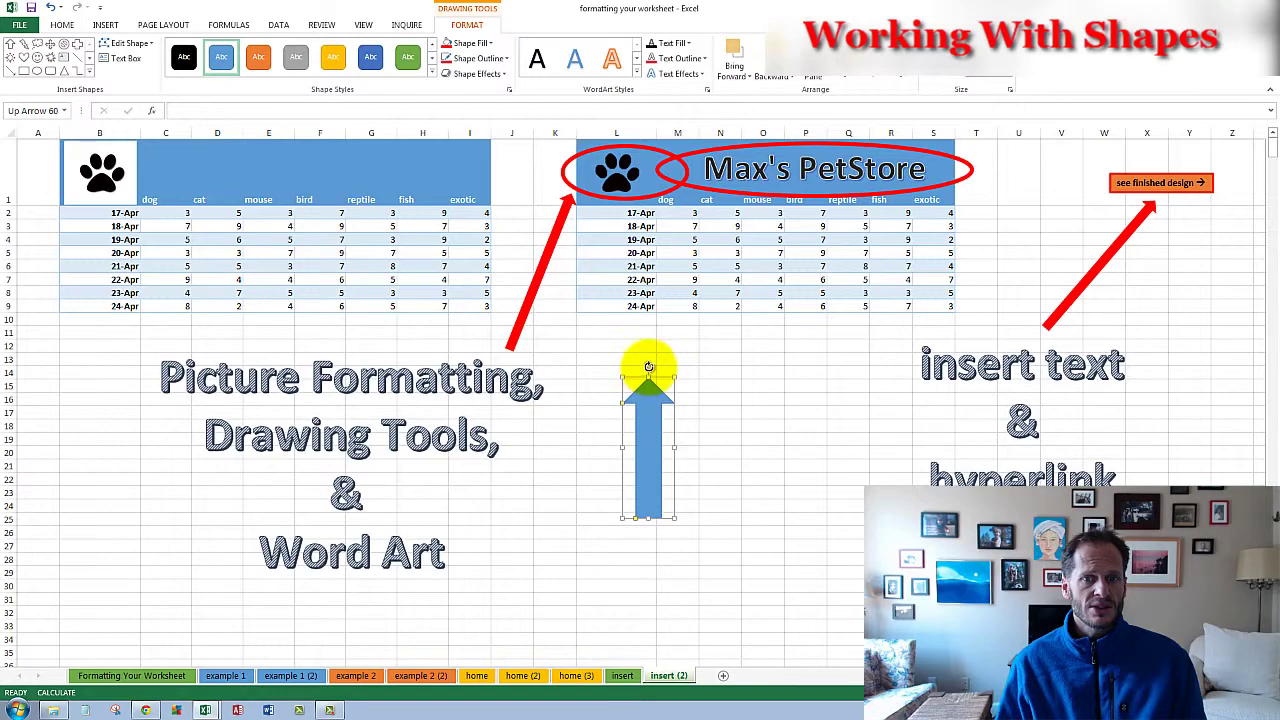
{"action": "left_click_drag", "start_coordinate": [649, 362], "coordinate": [701, 379]}
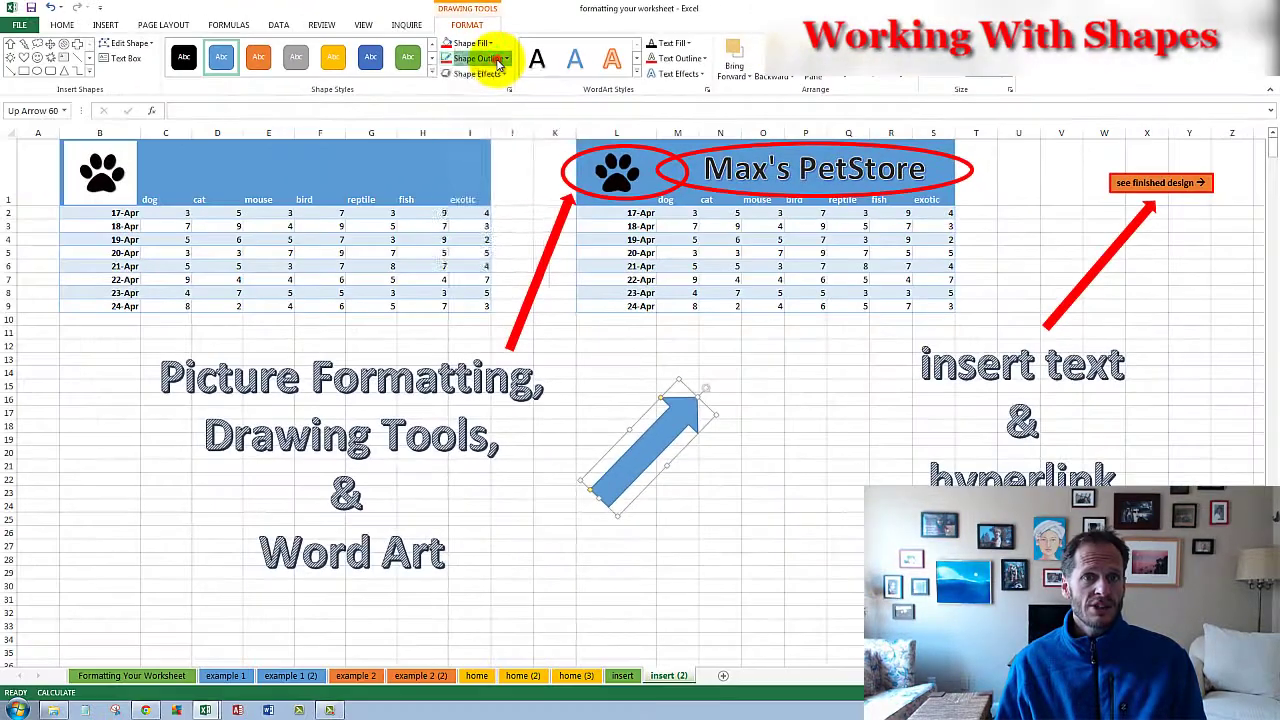
- Give the arrow a red outline and orange fill, tilt it steeper, then delete it
{"action": "left_click", "coordinate": [390, 161]}
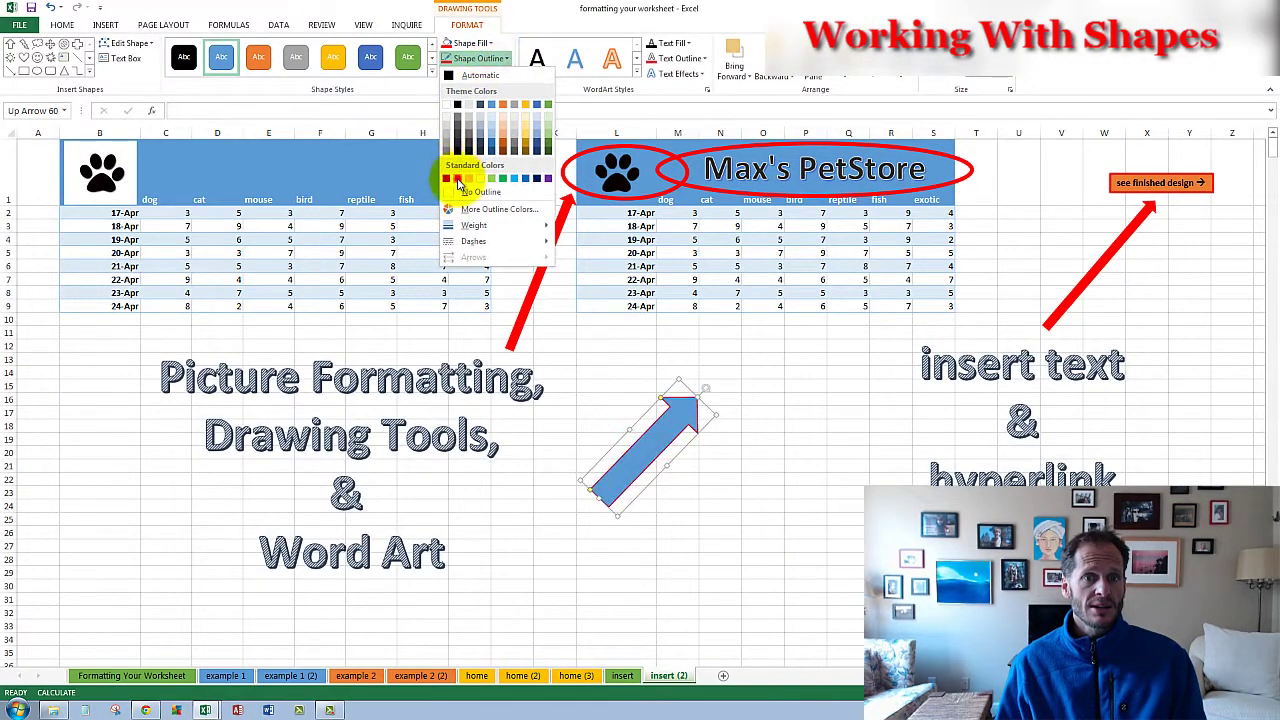
{"action": "left_click", "coordinate": [457, 181]}
{"action": "left_click", "coordinate": [466, 43]}
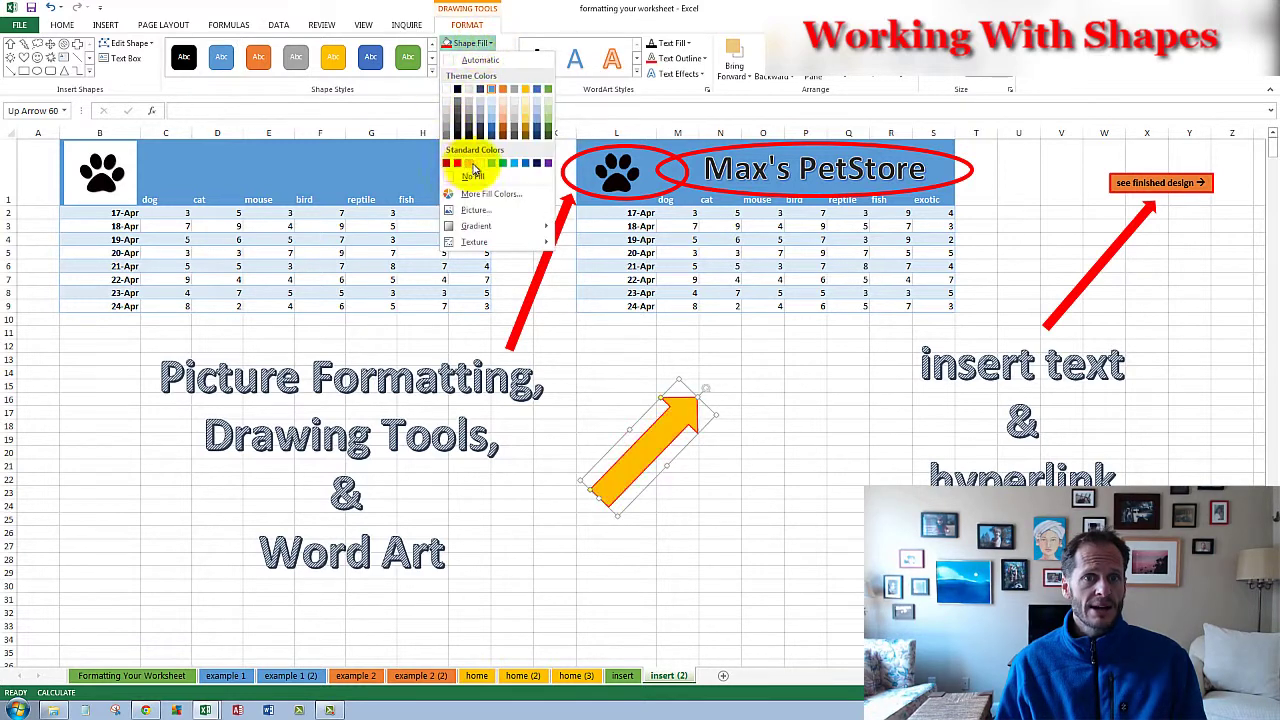
{"action": "left_click", "coordinate": [471, 164]}
{"action": "left_click", "coordinate": [820, 397]}
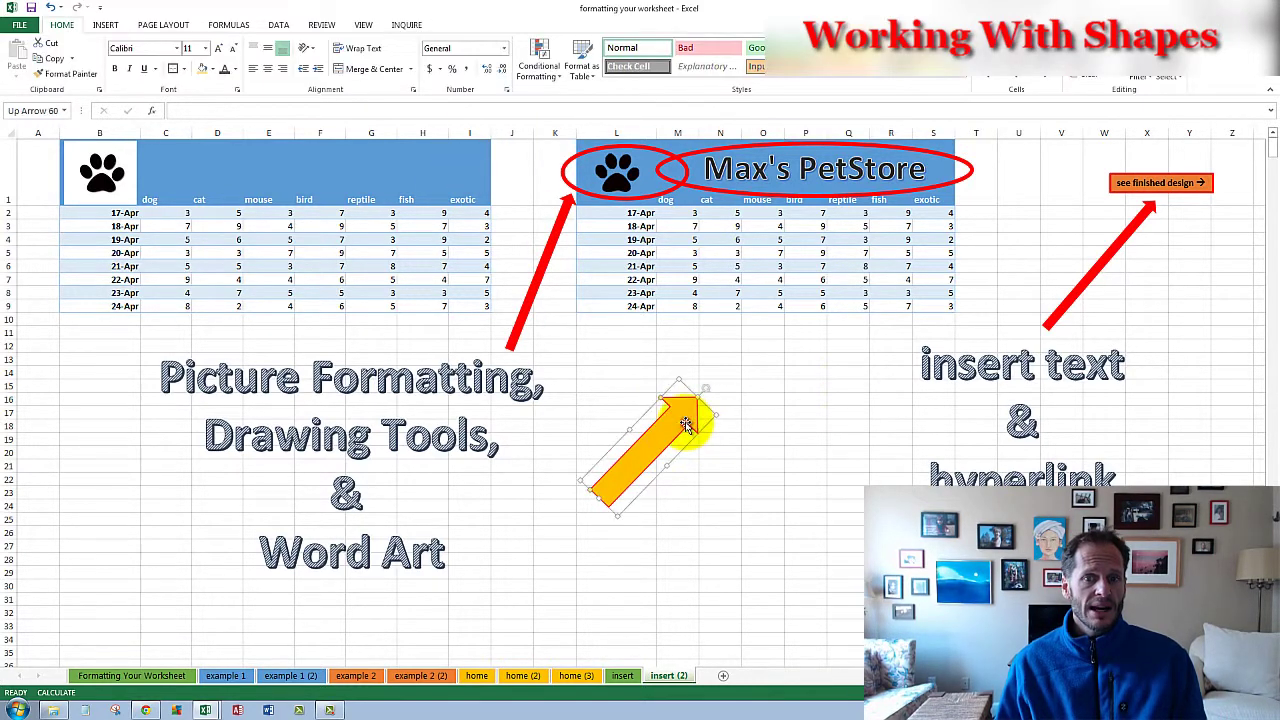
{"action": "mouse_move", "coordinate": [706, 388]}
{"action": "left_mouse_down"}
{"action": "mouse_move", "coordinate": [640, 380]}
{"action": "mouse_move", "coordinate": [689, 372]}
{"action": "left_mouse_up"}
{"action": "key", "text": "Delete"}
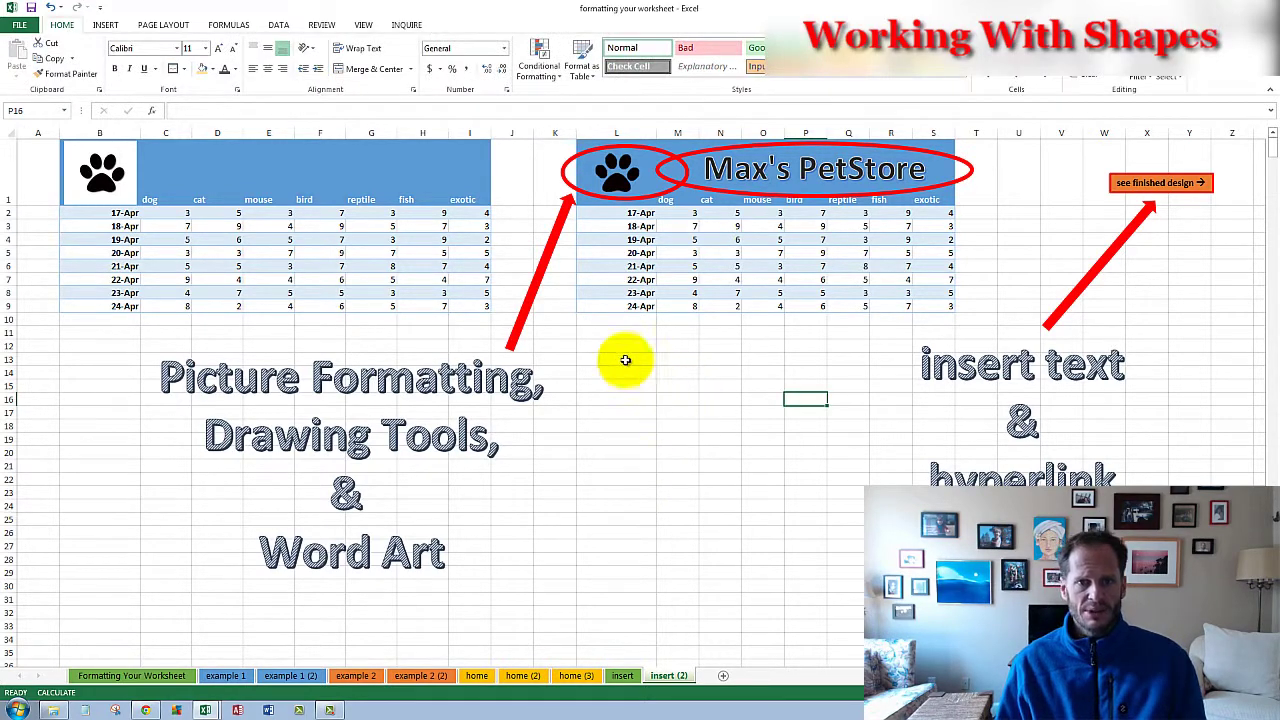
- Select M13 and open and close the Shapes gallery on the Insert ribbon twice
{"action": "left_click", "coordinate": [670, 361]}
{"action": "left_click", "coordinate": [106, 24]}
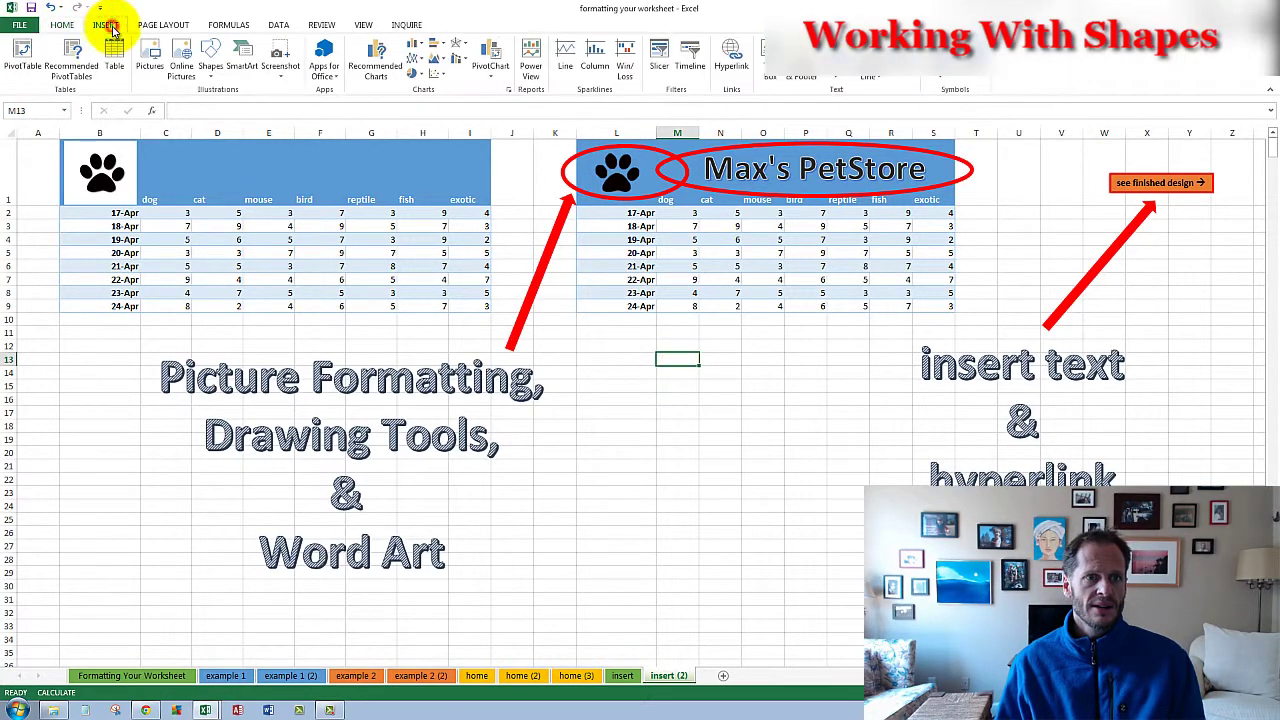
{"action": "left_click", "coordinate": [210, 58]}
{"action": "left_click", "coordinate": [214, 77]}
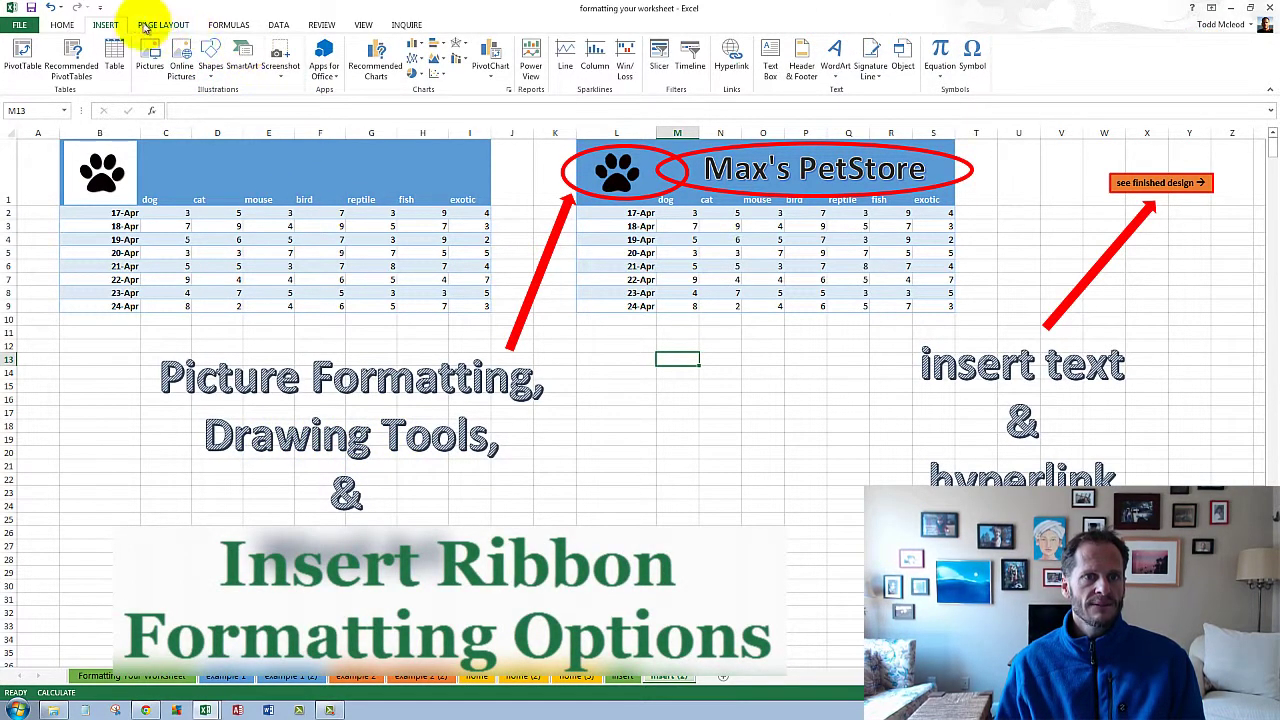
{"action": "left_click", "coordinate": [212, 64]}
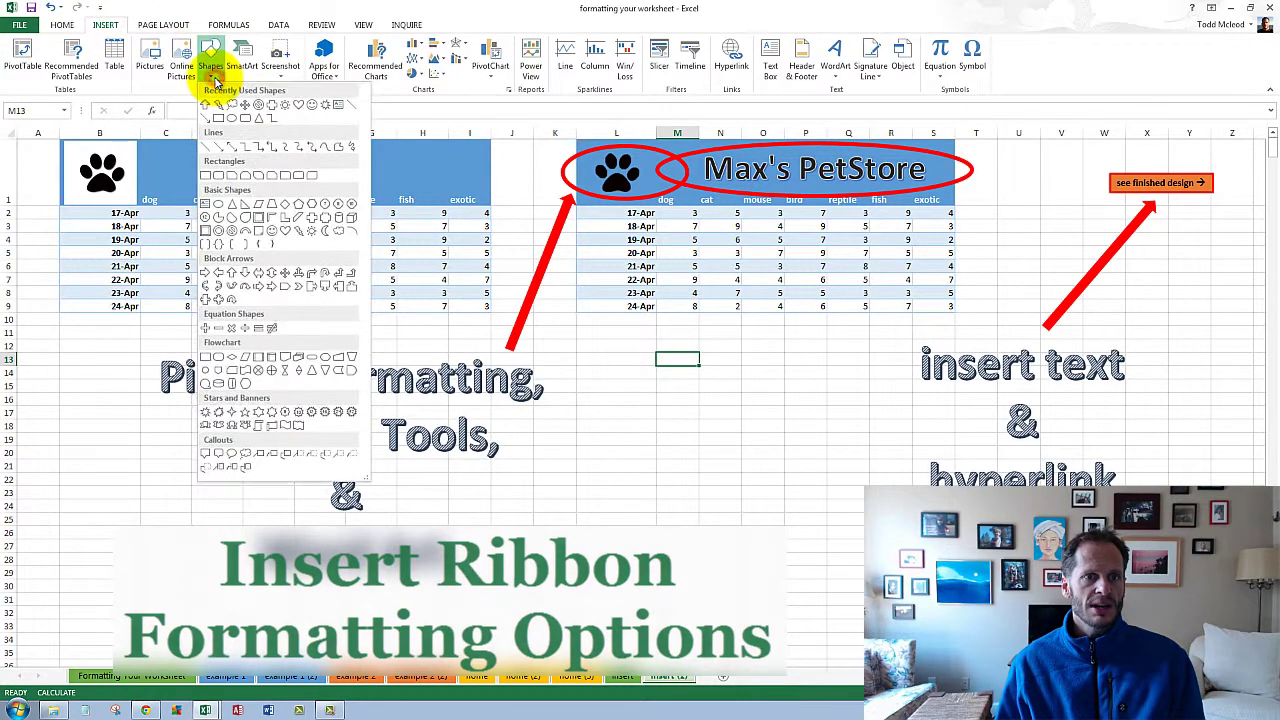
{"action": "left_click", "coordinate": [212, 66]}
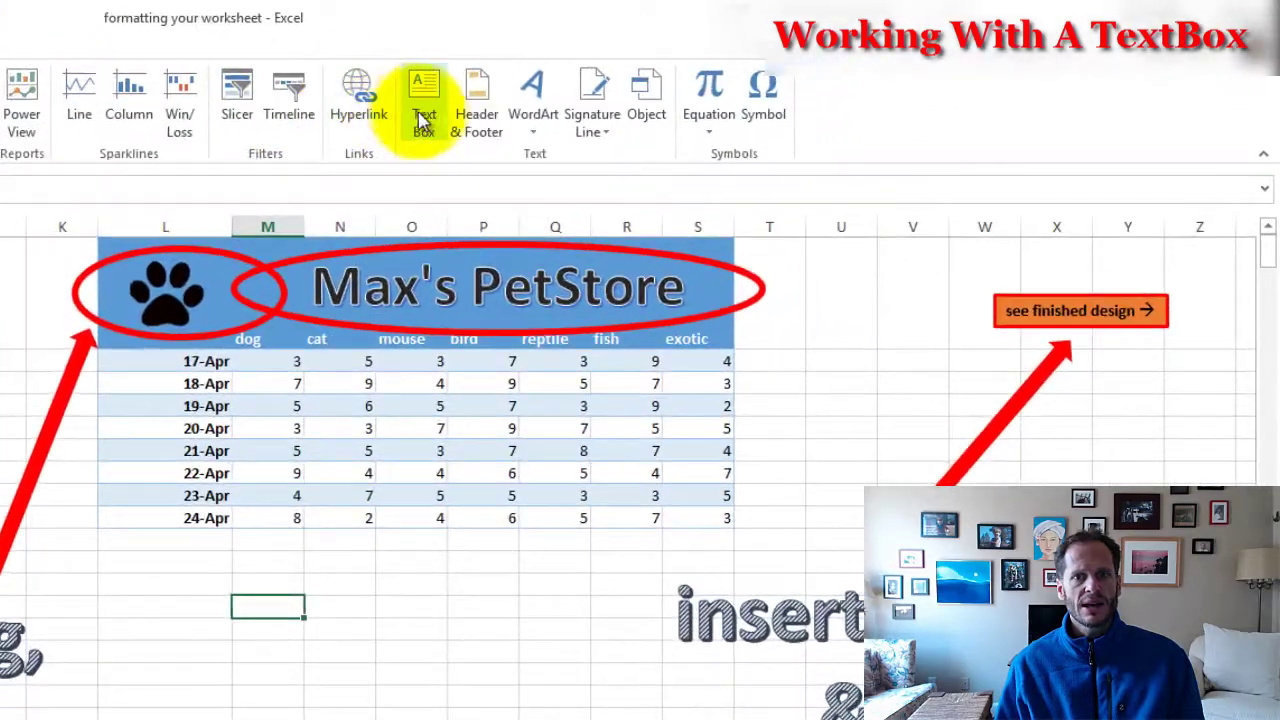
- Draw a small 'start typing' text box below the right table
{"action": "left_click", "coordinate": [424, 118]}
{"action": "left_click", "coordinate": [146, 686]}
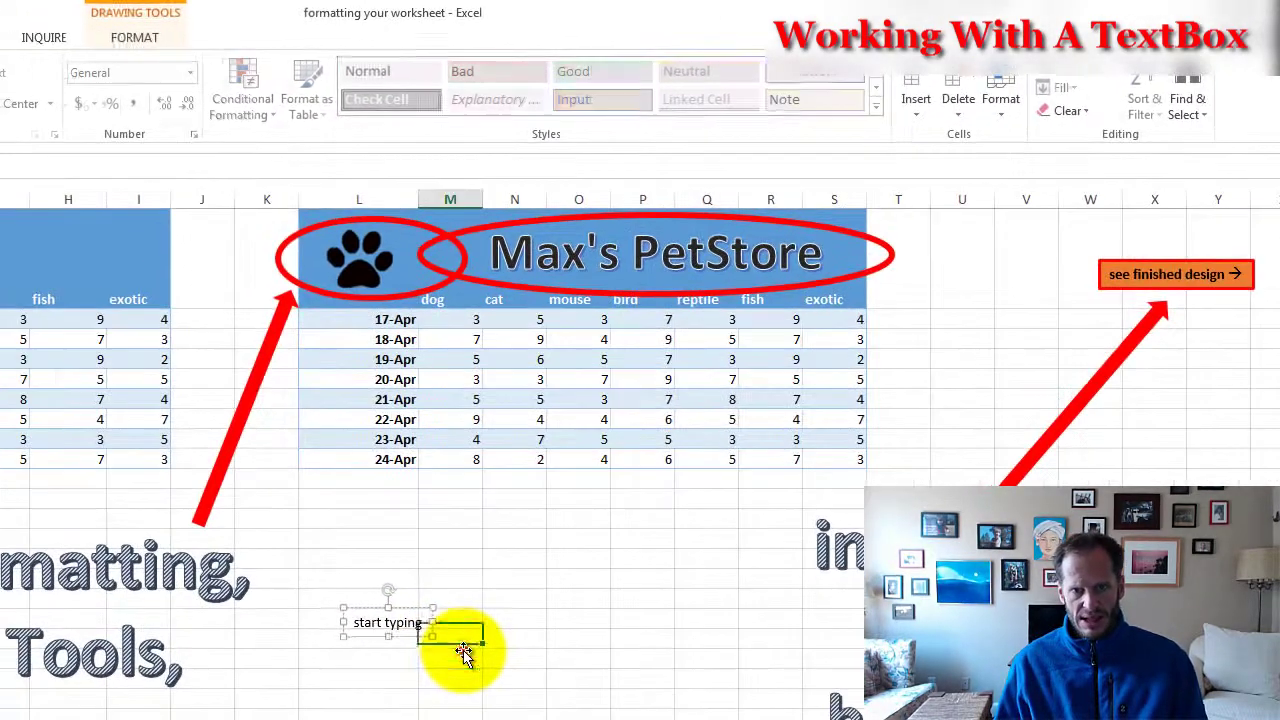
{"action": "left_click", "coordinate": [458, 655]}
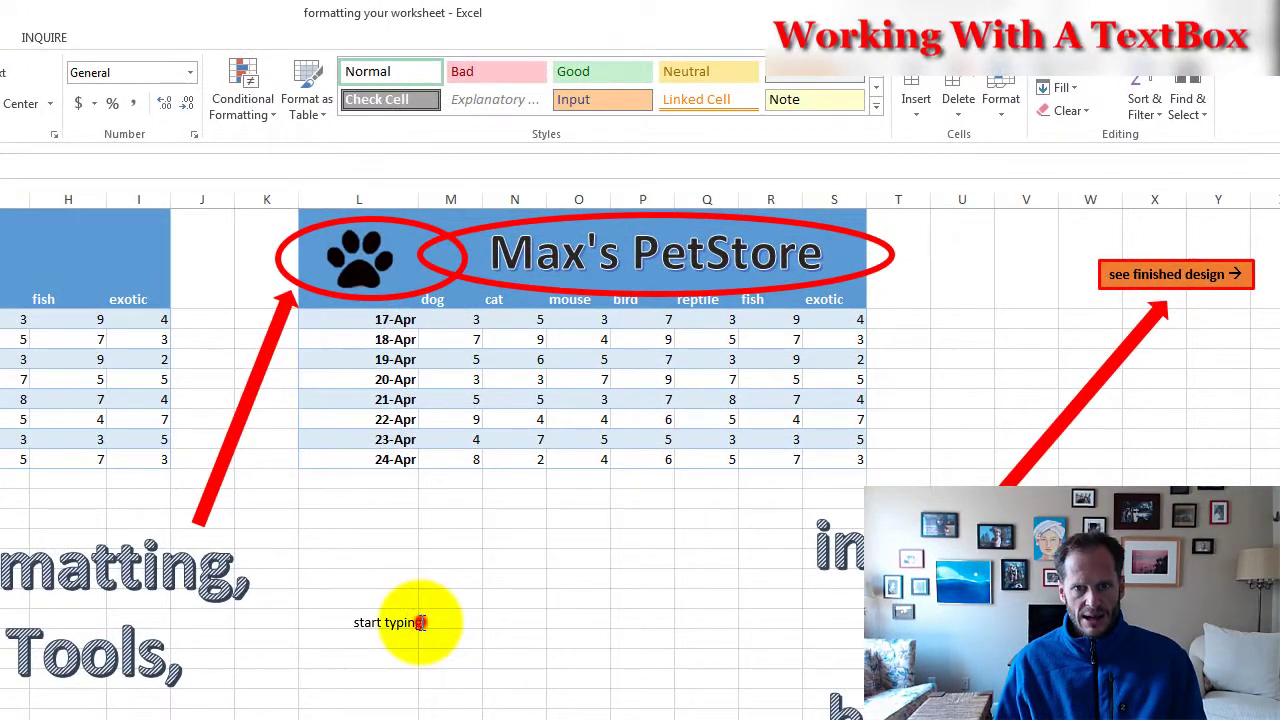
{"action": "left_click", "coordinate": [421, 622]}
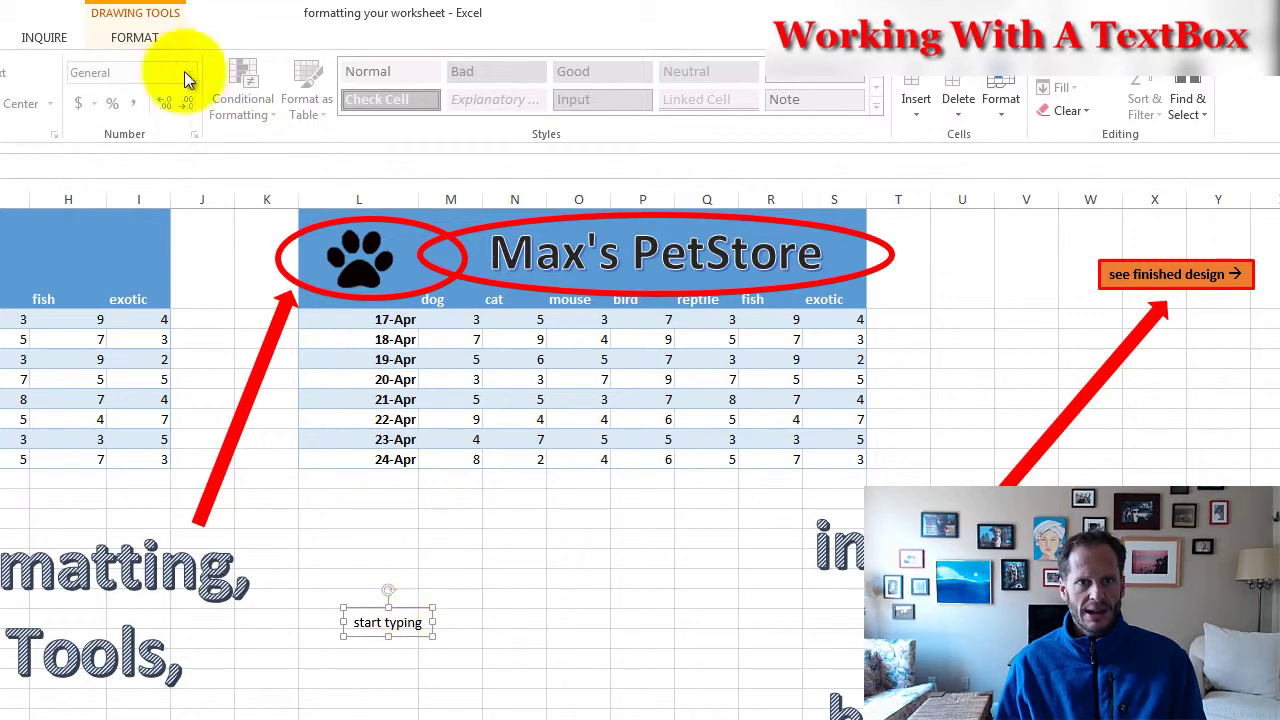
- Give the text box a red outline and orange fill, then reselect it
{"action": "left_click", "coordinate": [138, 37]}
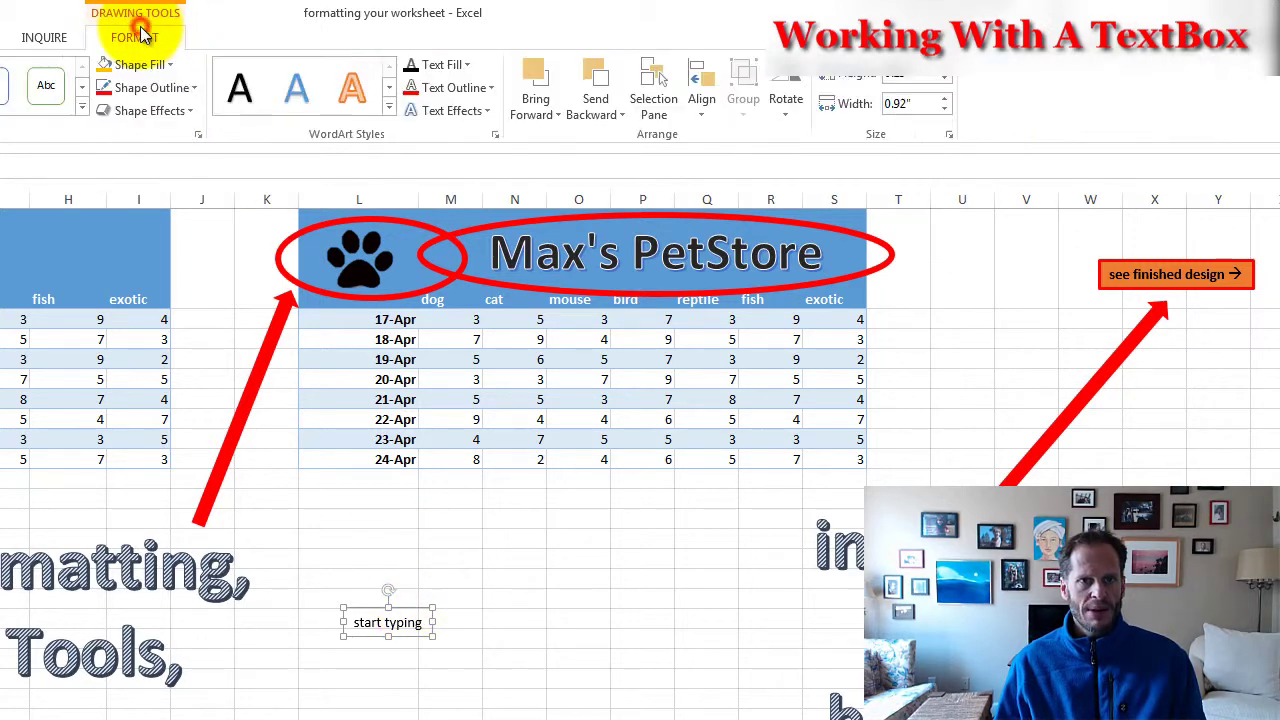
{"action": "left_click", "coordinate": [153, 89]}
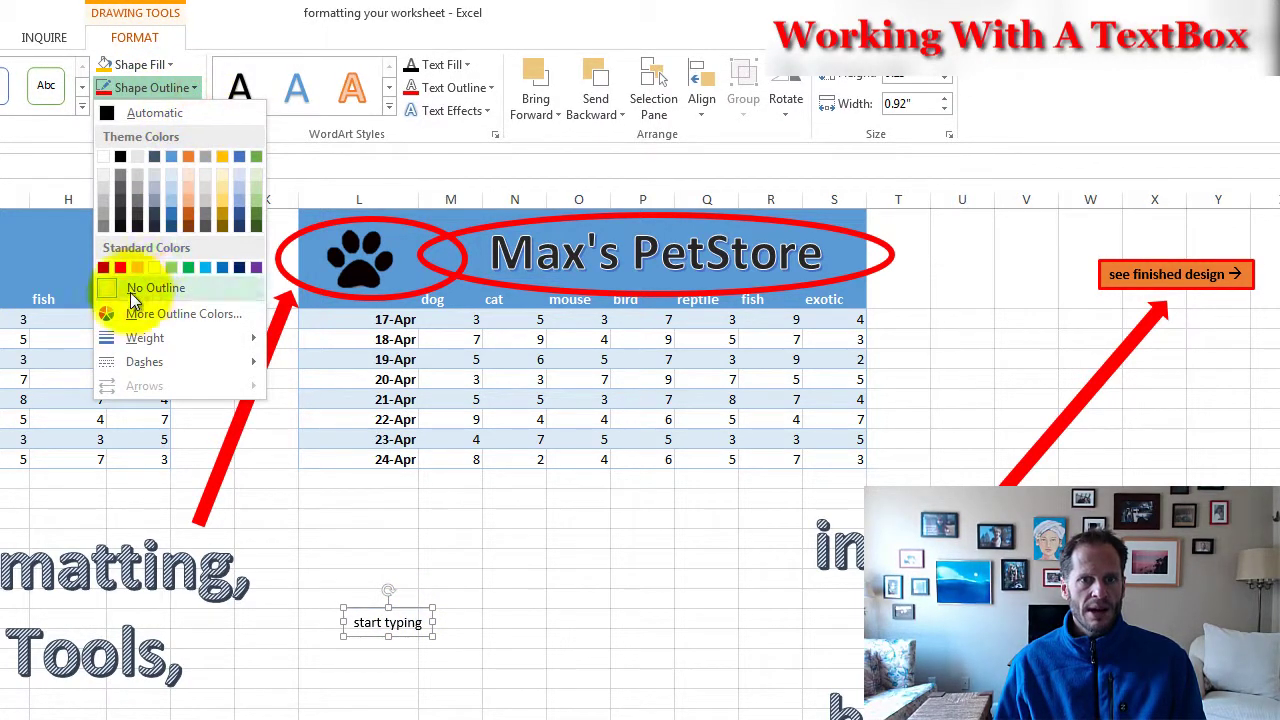
{"action": "left_click", "coordinate": [121, 268]}
{"action": "left_click", "coordinate": [136, 64]}
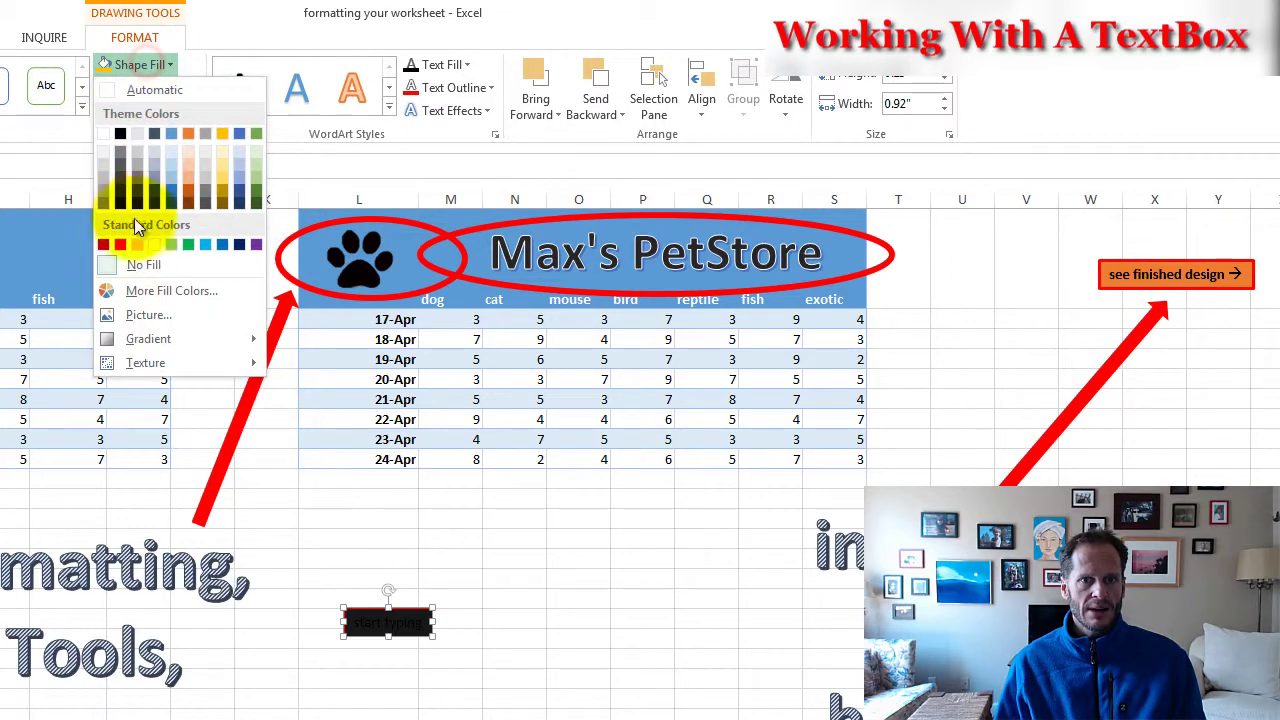
{"action": "left_click", "coordinate": [133, 244]}
{"action": "left_click", "coordinate": [512, 664]}
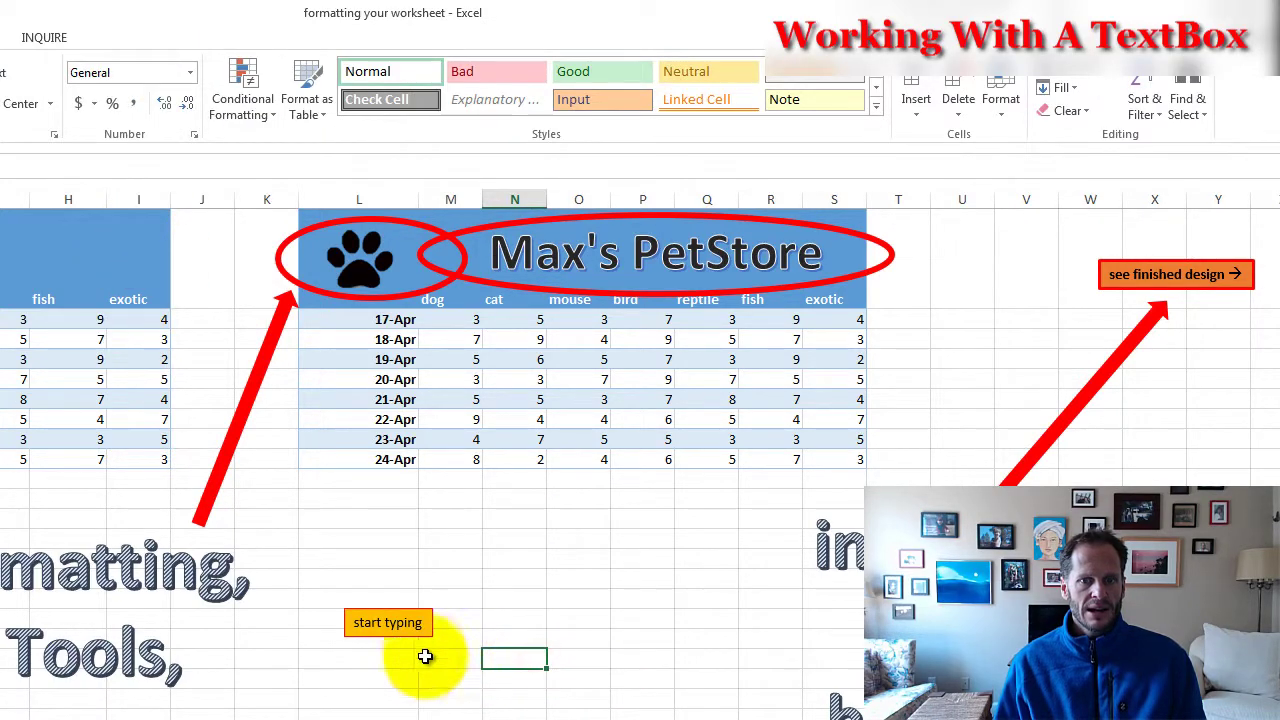
{"action": "left_click", "coordinate": [418, 626]}
{"action": "left_click", "coordinate": [410, 680]}
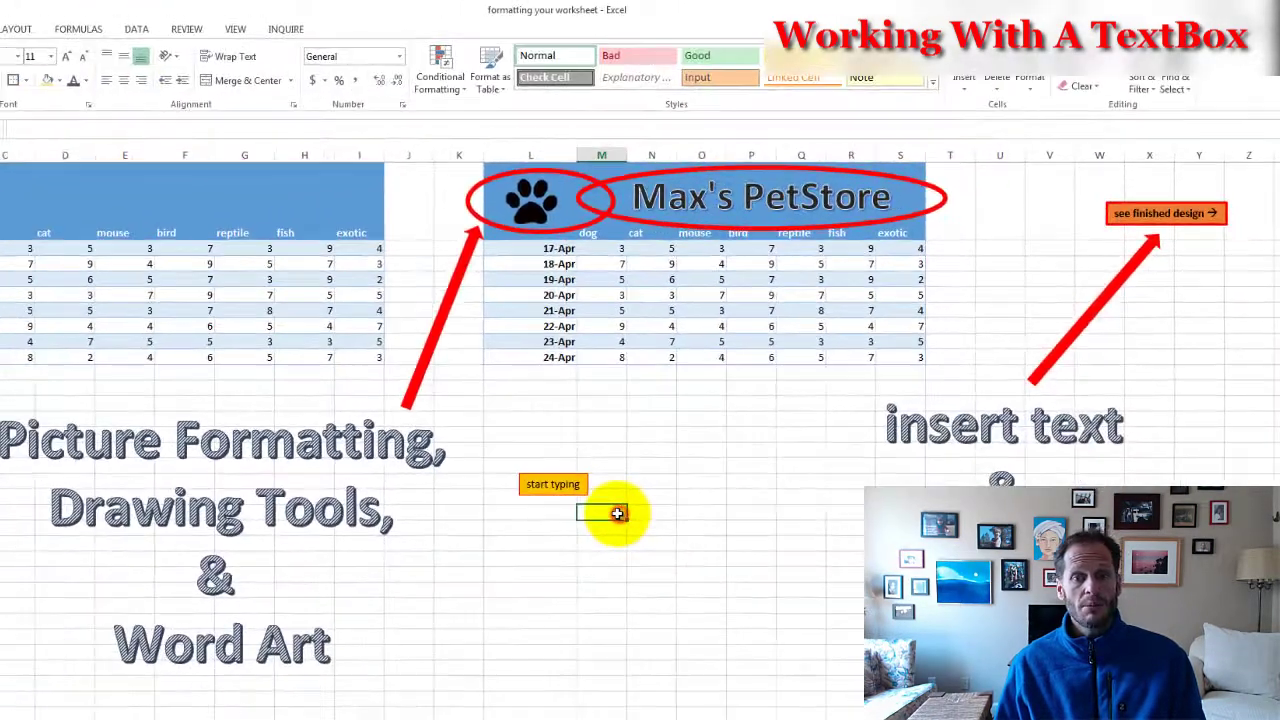
{"action": "left_click", "coordinate": [648, 414]}
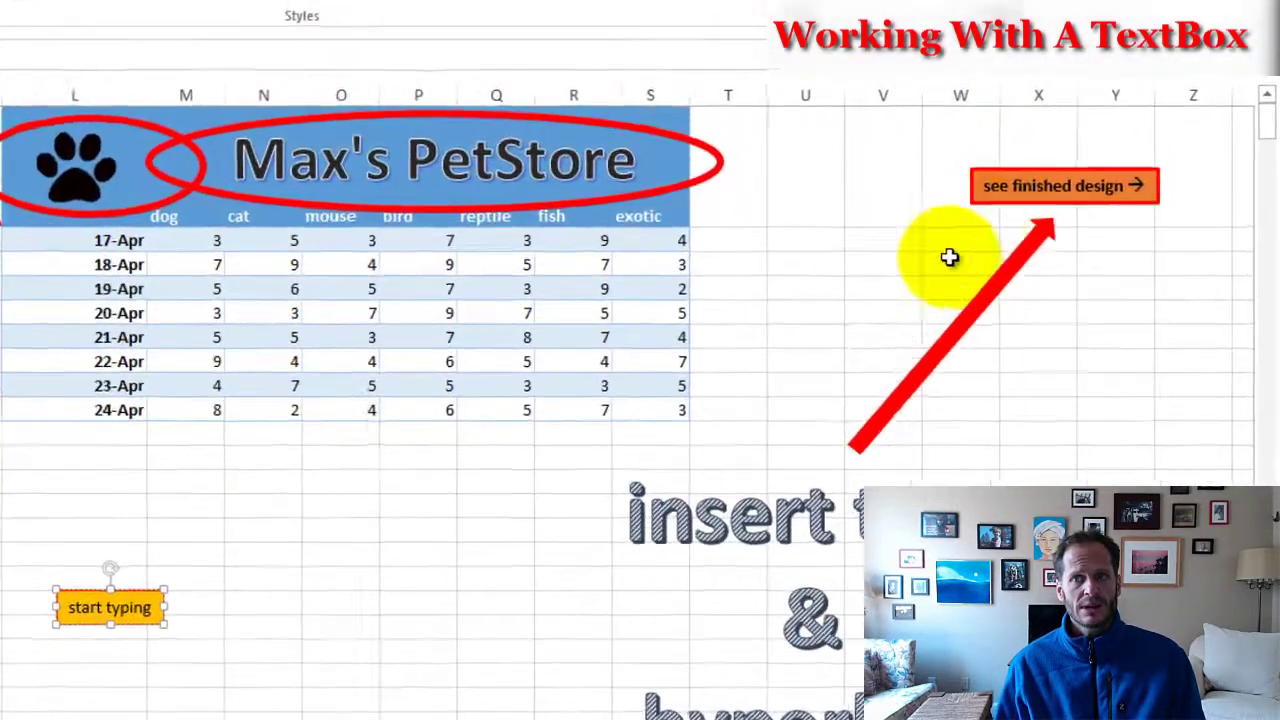
- Test the 'see finished design' link, then open Insert Hyperlink for the 'start typing' text box
{"action": "left_click", "coordinate": [1075, 229]}
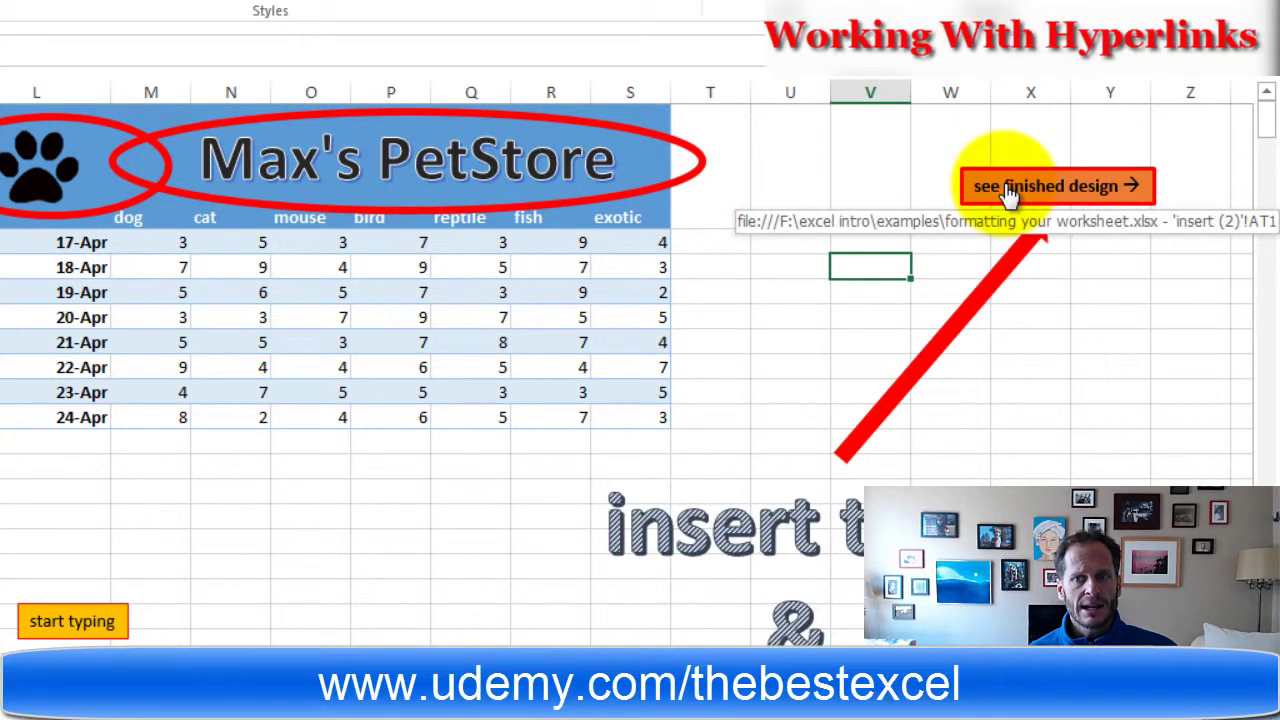
{"action": "left_click", "coordinate": [1010, 187]}
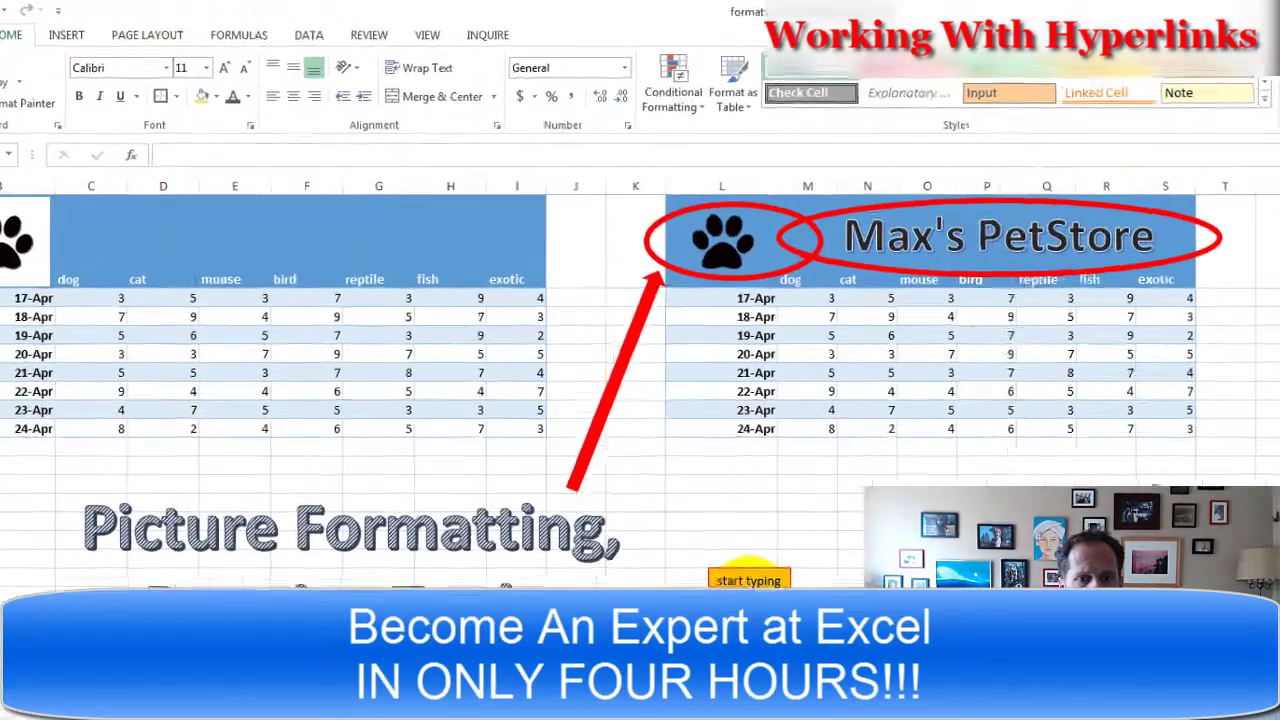
{"action": "left_click", "coordinate": [593, 418]}
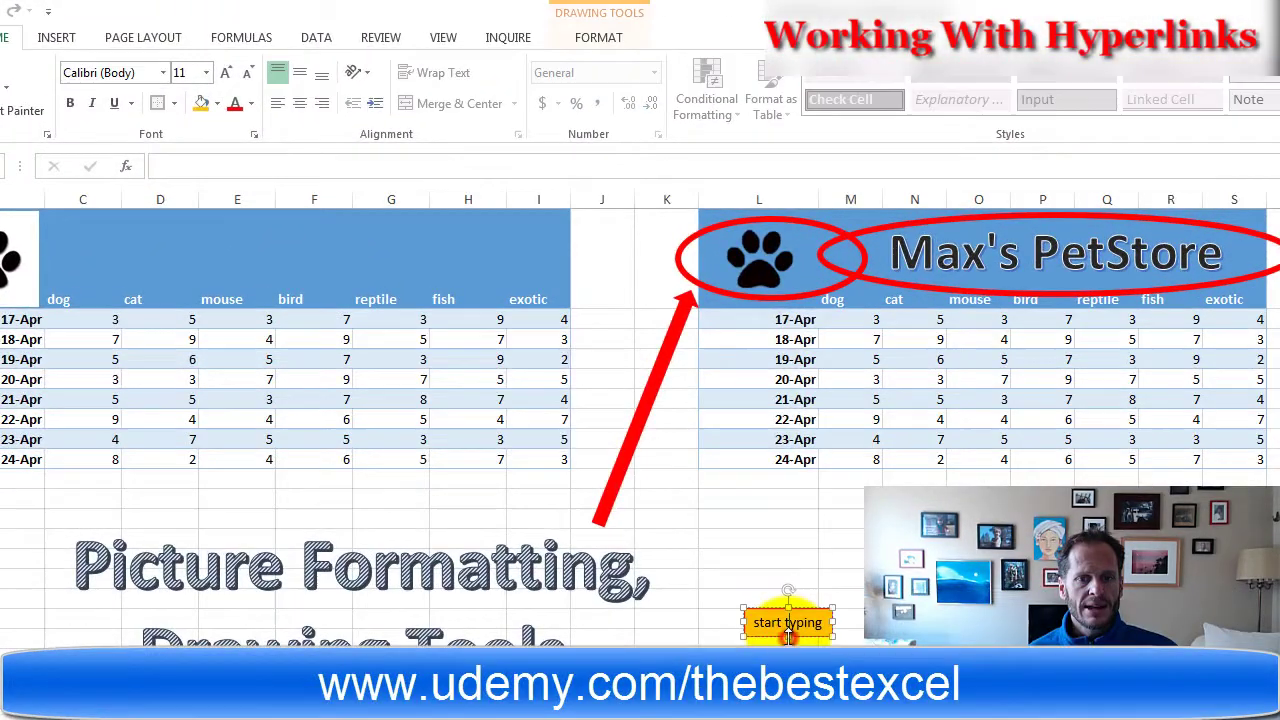
{"action": "left_click", "coordinate": [54, 38]}
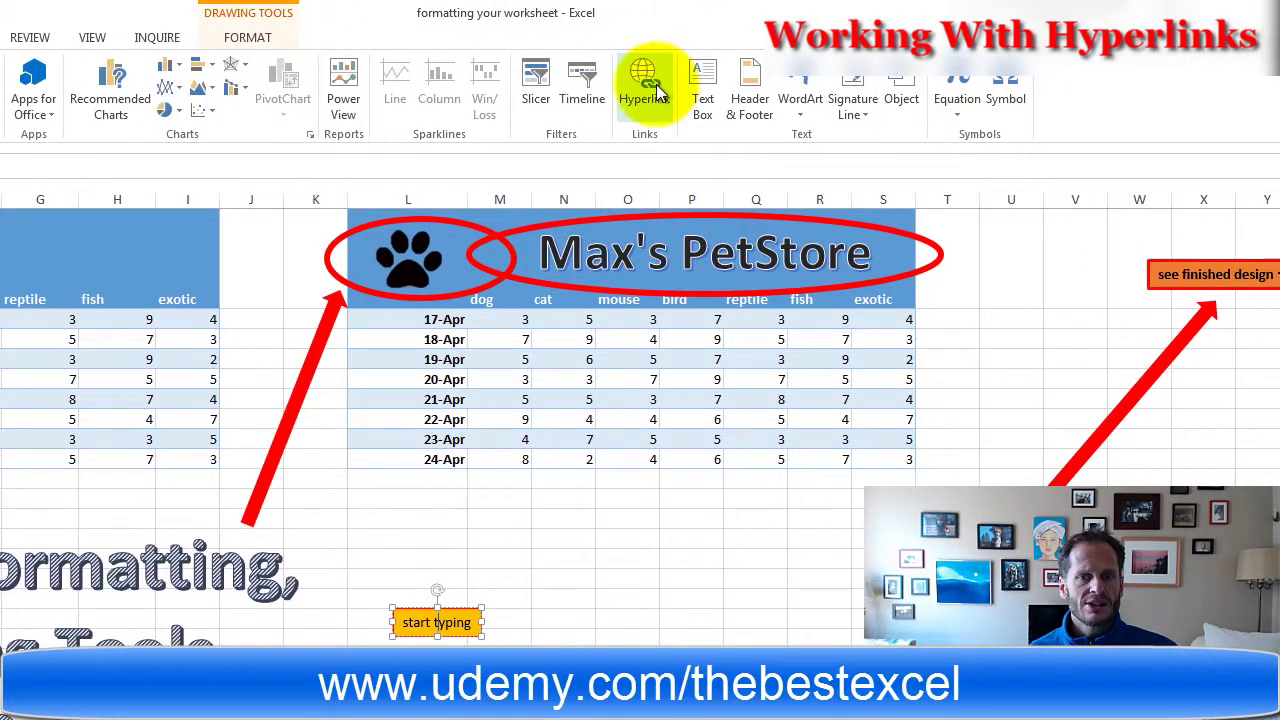
{"action": "left_click", "coordinate": [645, 85]}
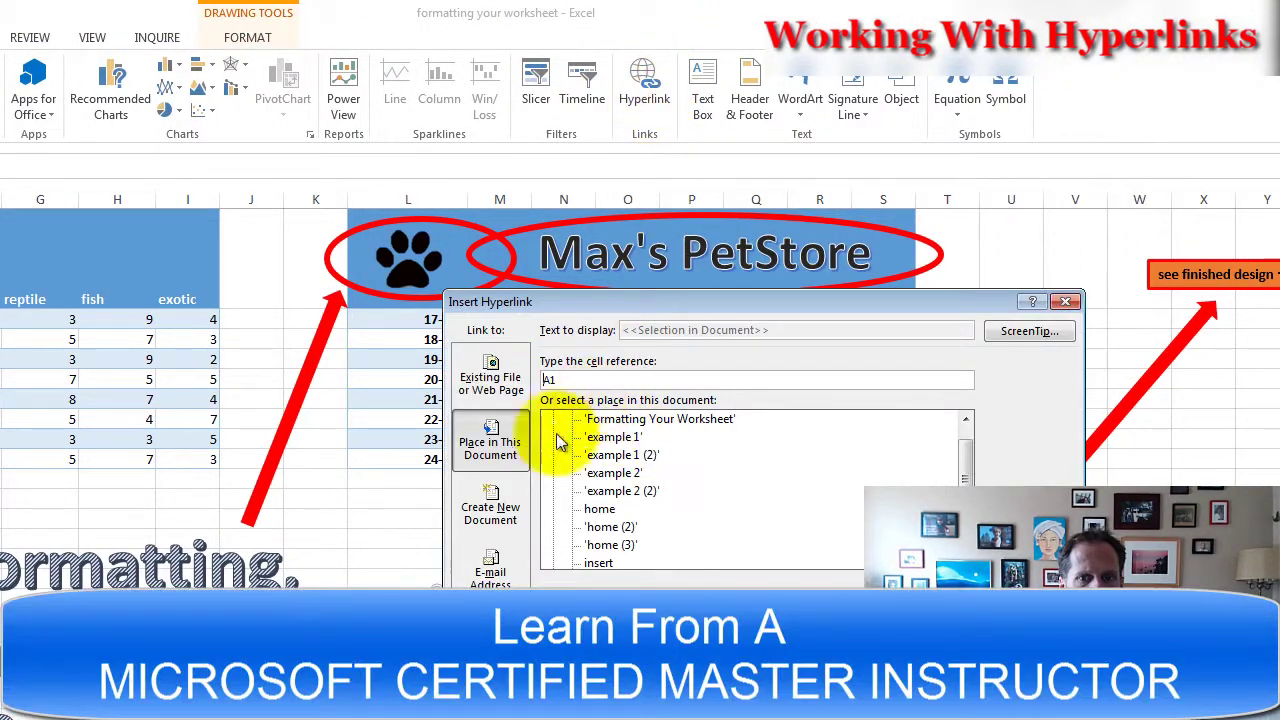
- Point the text box's hyperlink at cell Z1 in this document, after browsing the other link types
{"action": "double_click", "coordinate": [560, 380]}
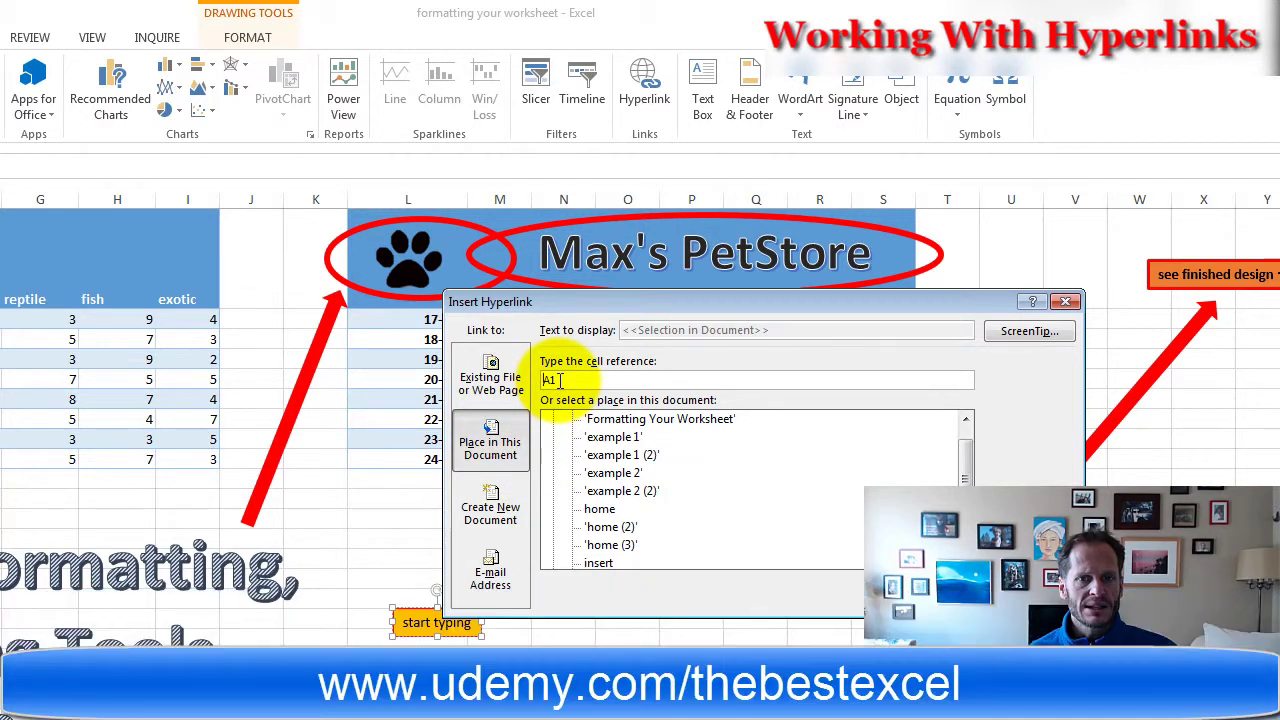
{"action": "type", "text": "A"}
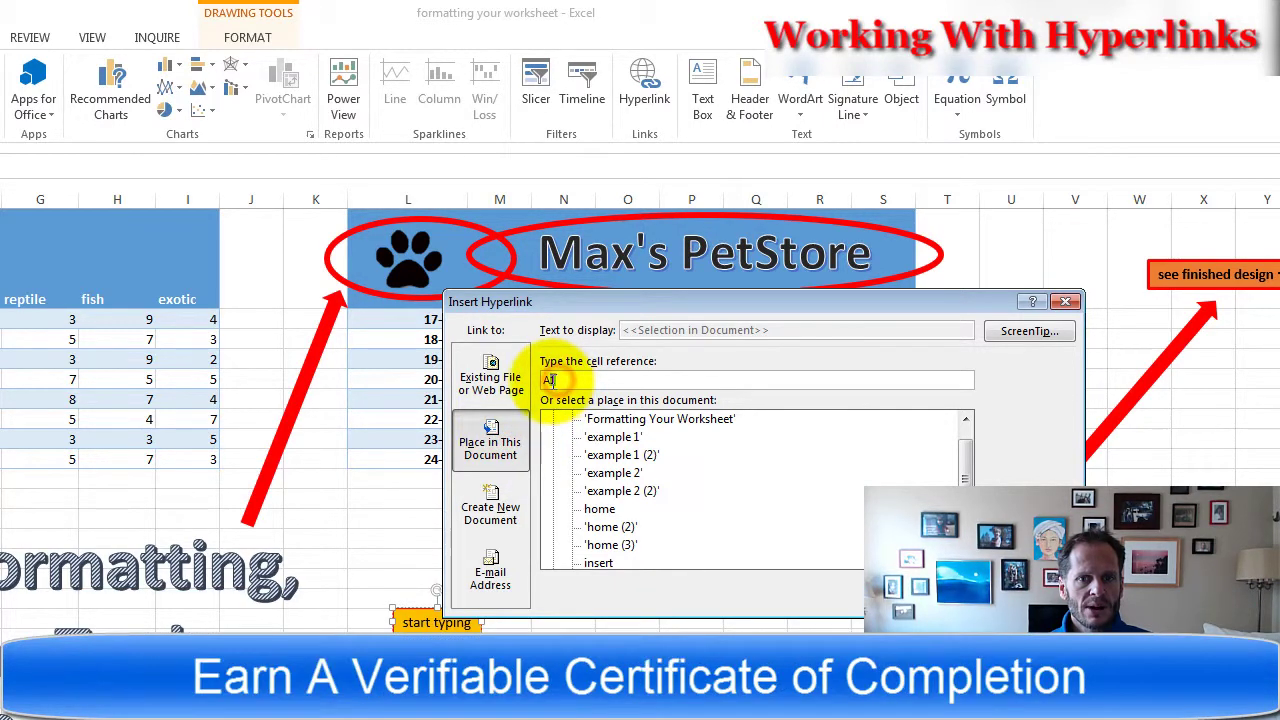
{"action": "type", "text": "1"}
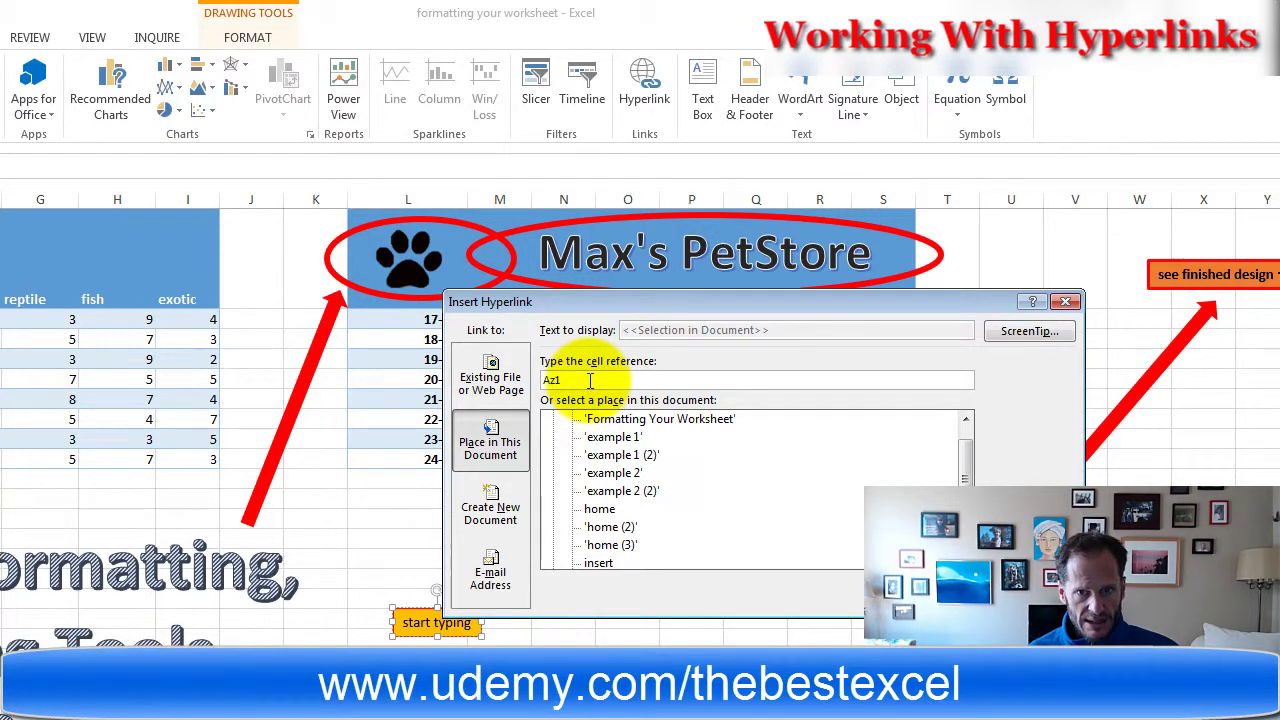
{"action": "key", "text": "BackSpace"}
{"action": "key", "text": "BackSpace"}
{"action": "key", "text": "BackSpace"}
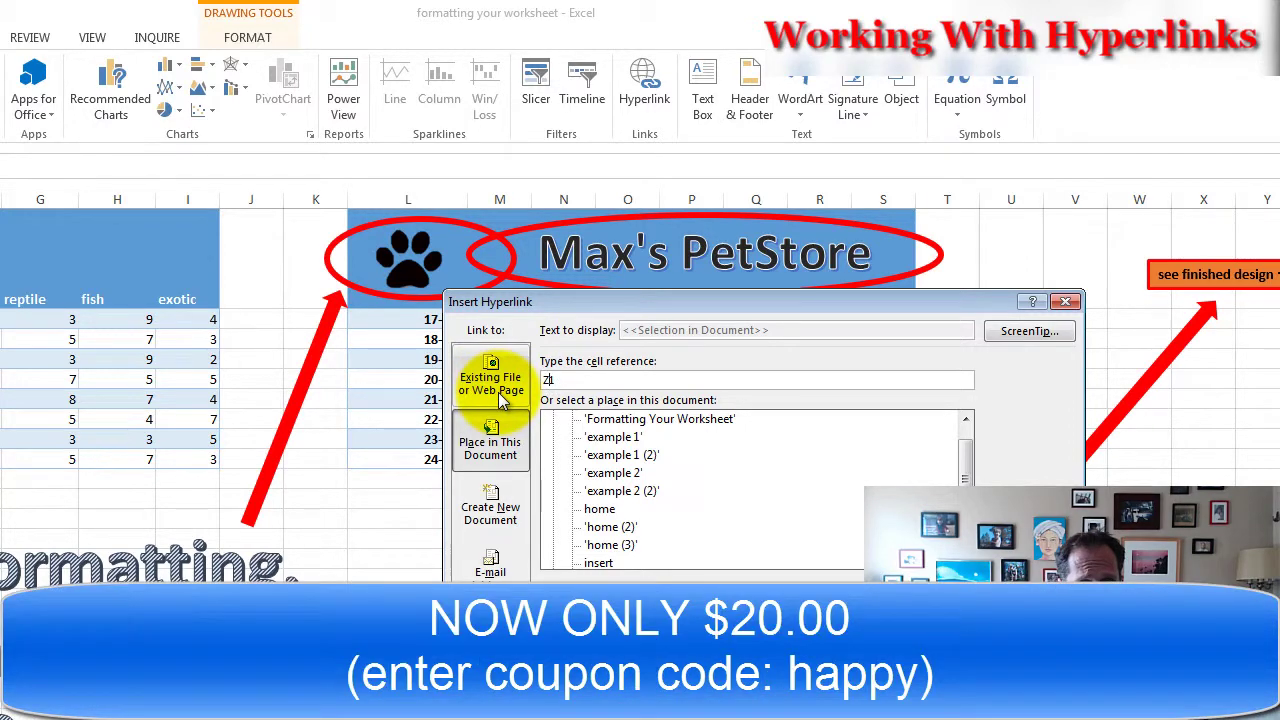
{"action": "left_click", "coordinate": [498, 392]}
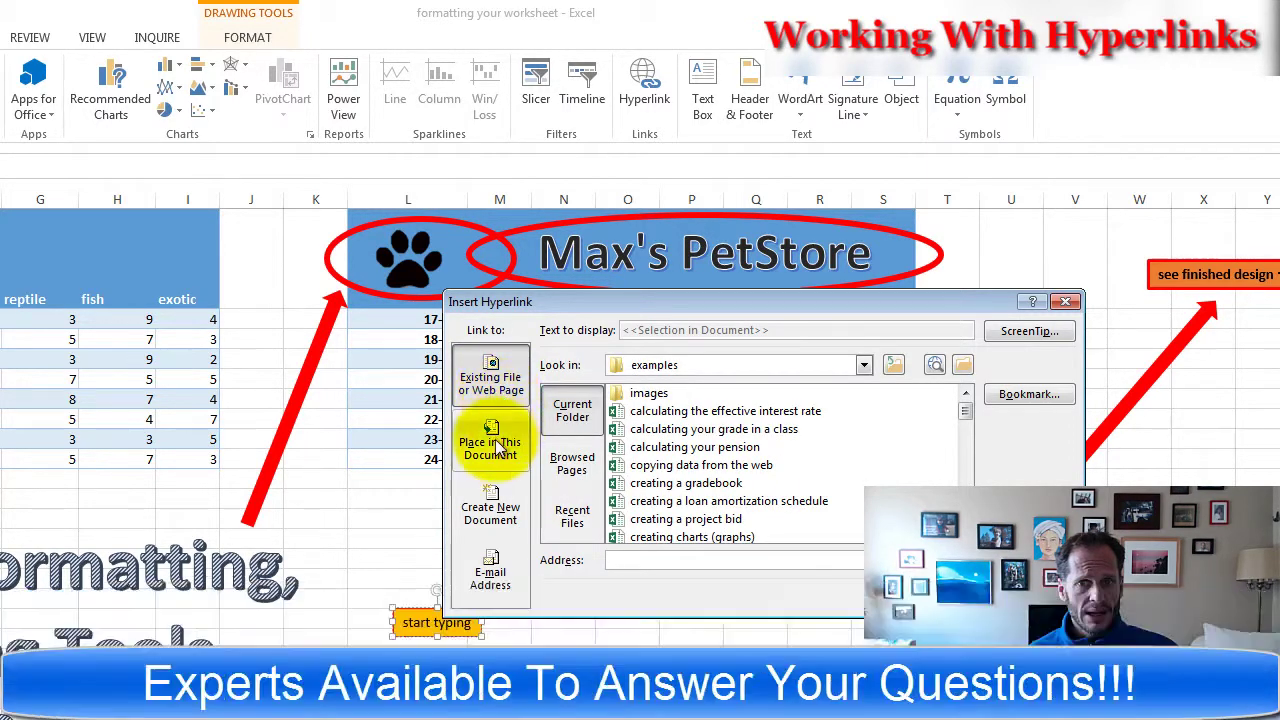
{"action": "left_click", "coordinate": [492, 447]}
{"action": "left_click", "coordinate": [490, 512]}
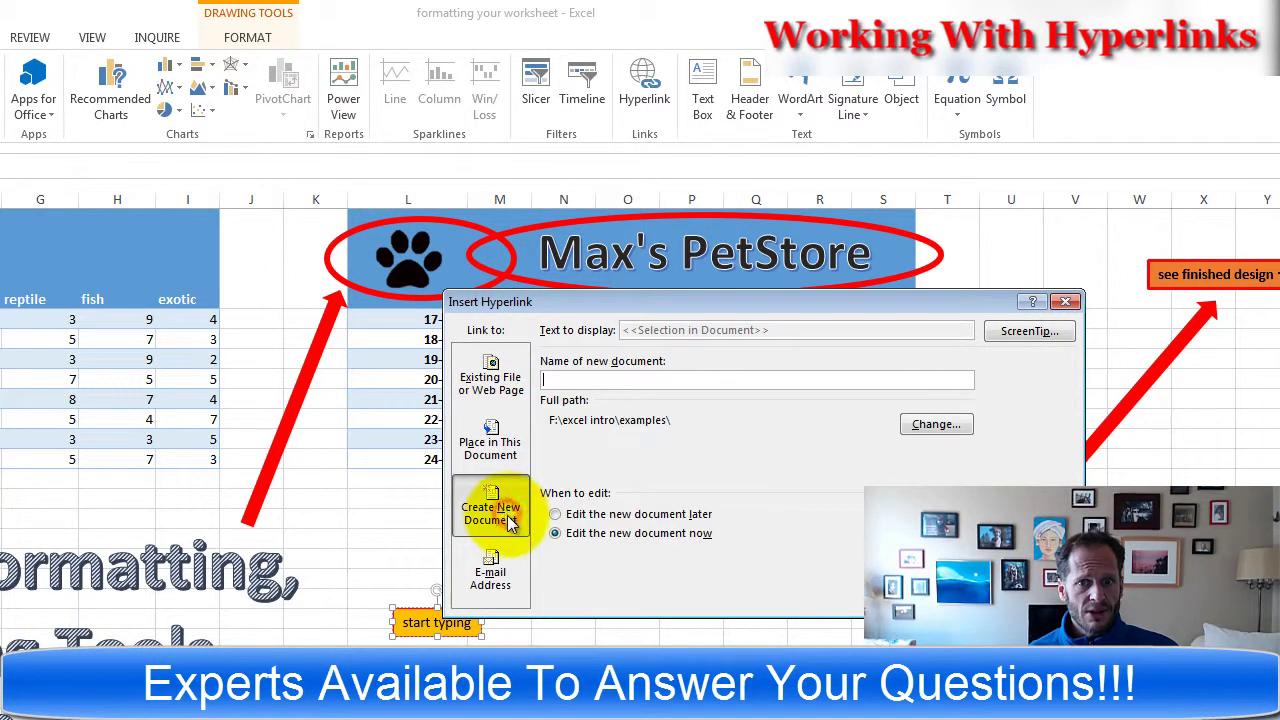
{"action": "left_click", "coordinate": [505, 565]}
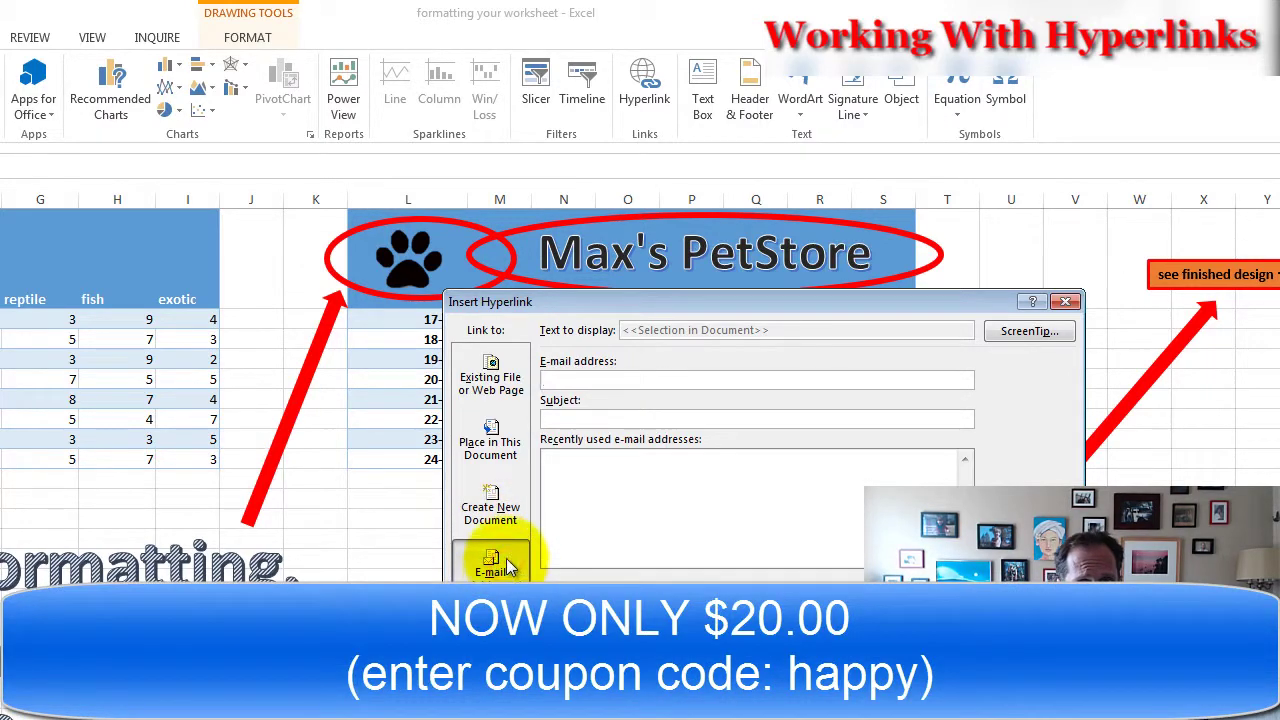
{"action": "left_click", "coordinate": [497, 394]}
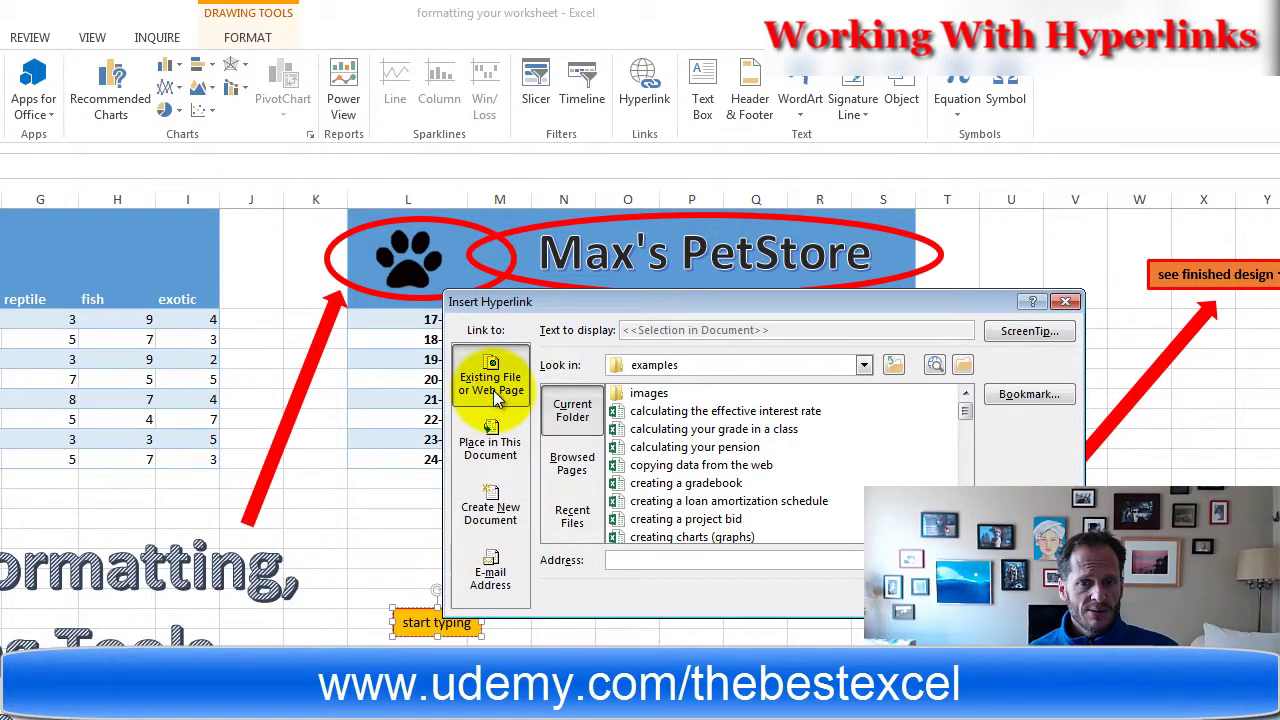
{"action": "left_click", "coordinate": [490, 447]}
{"action": "key", "text": "Escape"}
{"action": "left_click", "coordinate": [668, 541]}
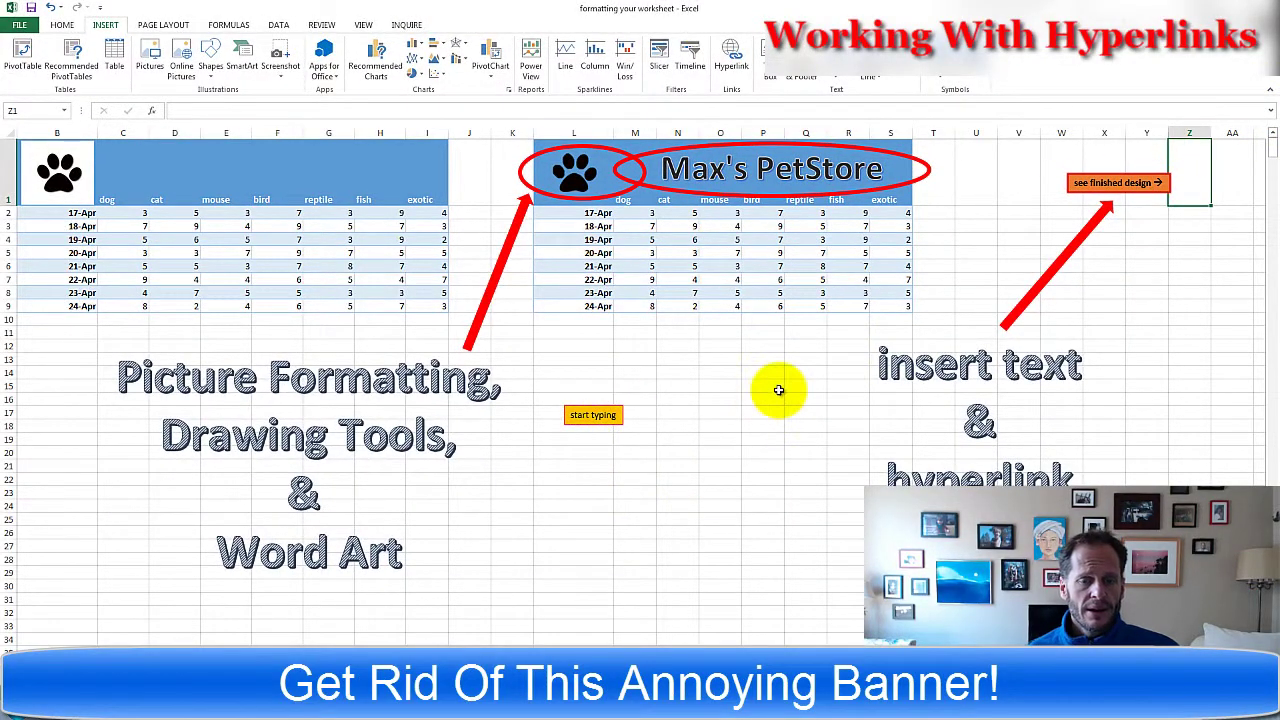
- Test the text box's hyperlink to Z1, including via Open Hyperlink in the shortcut menu
{"action": "left_click", "coordinate": [608, 465]}
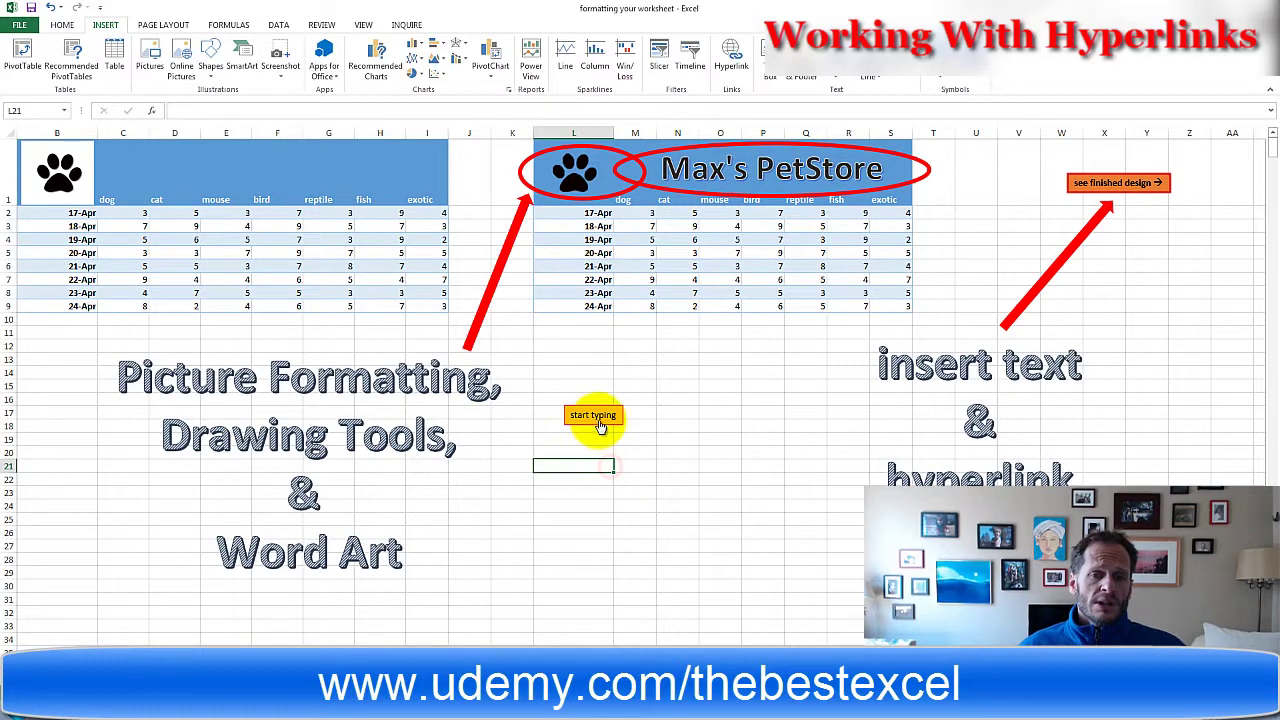
{"action": "left_click", "coordinate": [600, 420]}
{"action": "left_click", "coordinate": [607, 438]}
{"action": "left_click", "coordinate": [605, 420]}
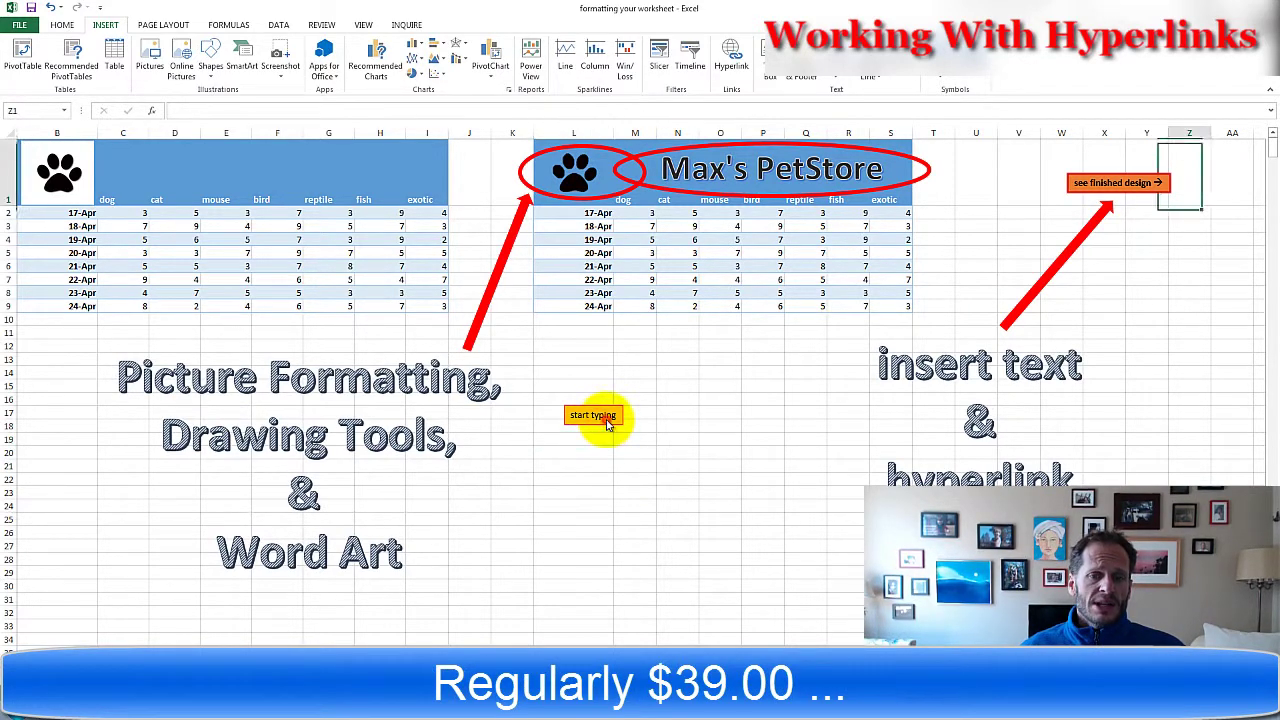
{"action": "right_click", "coordinate": [605, 419]}
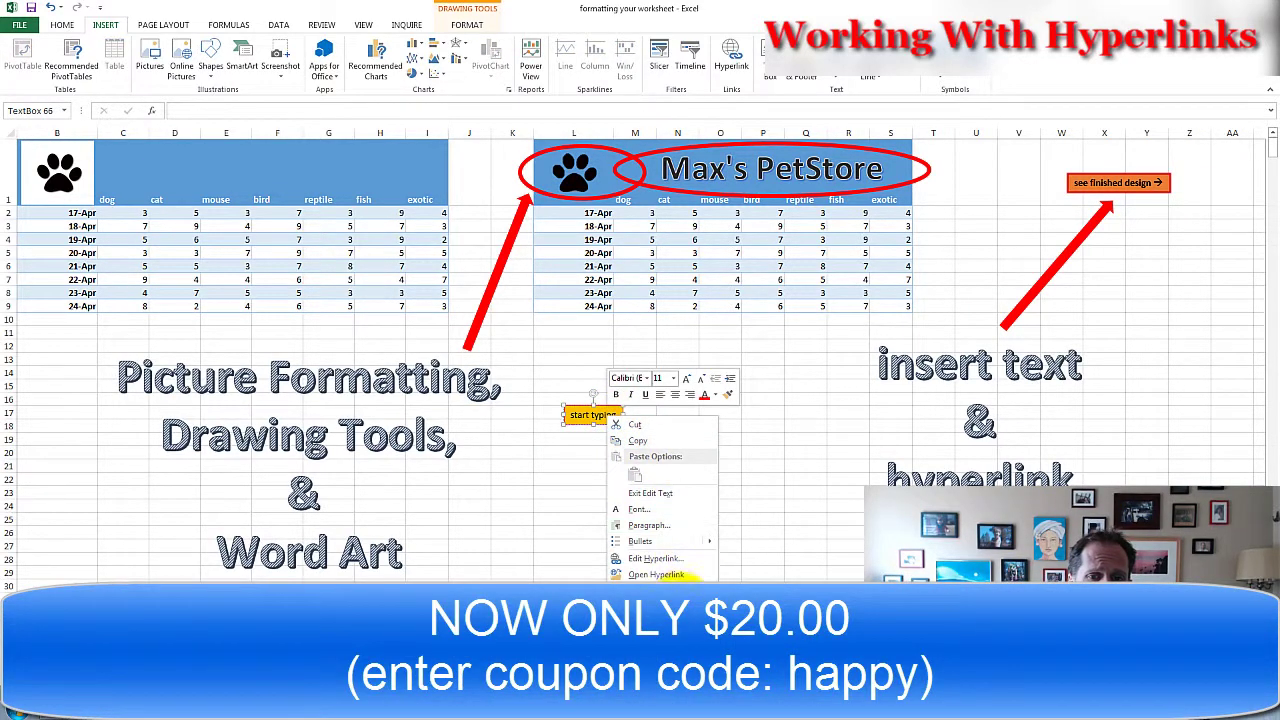
{"action": "left_click", "coordinate": [686, 574]}
- Delete the 'start typing' text box and follow the 'see finished design' link
{"action": "left_click", "coordinate": [623, 463]}
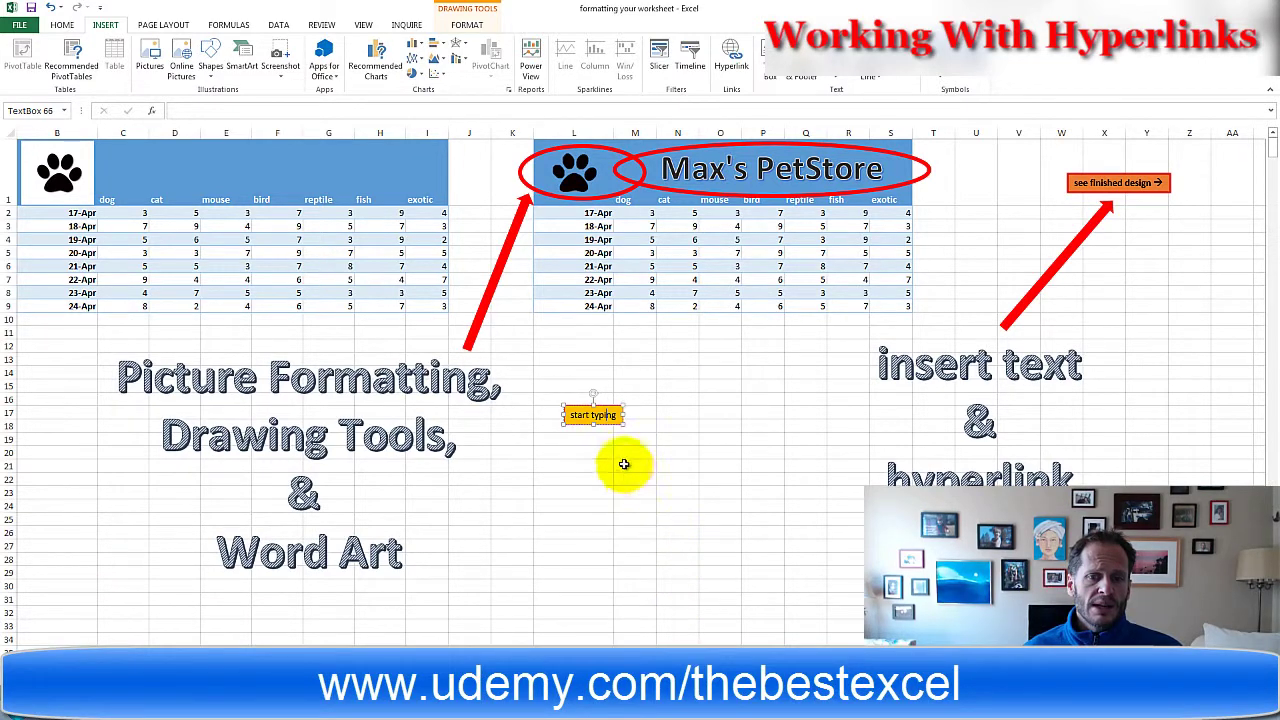
{"action": "left_click", "coordinate": [617, 421], "text": "ctrl"}
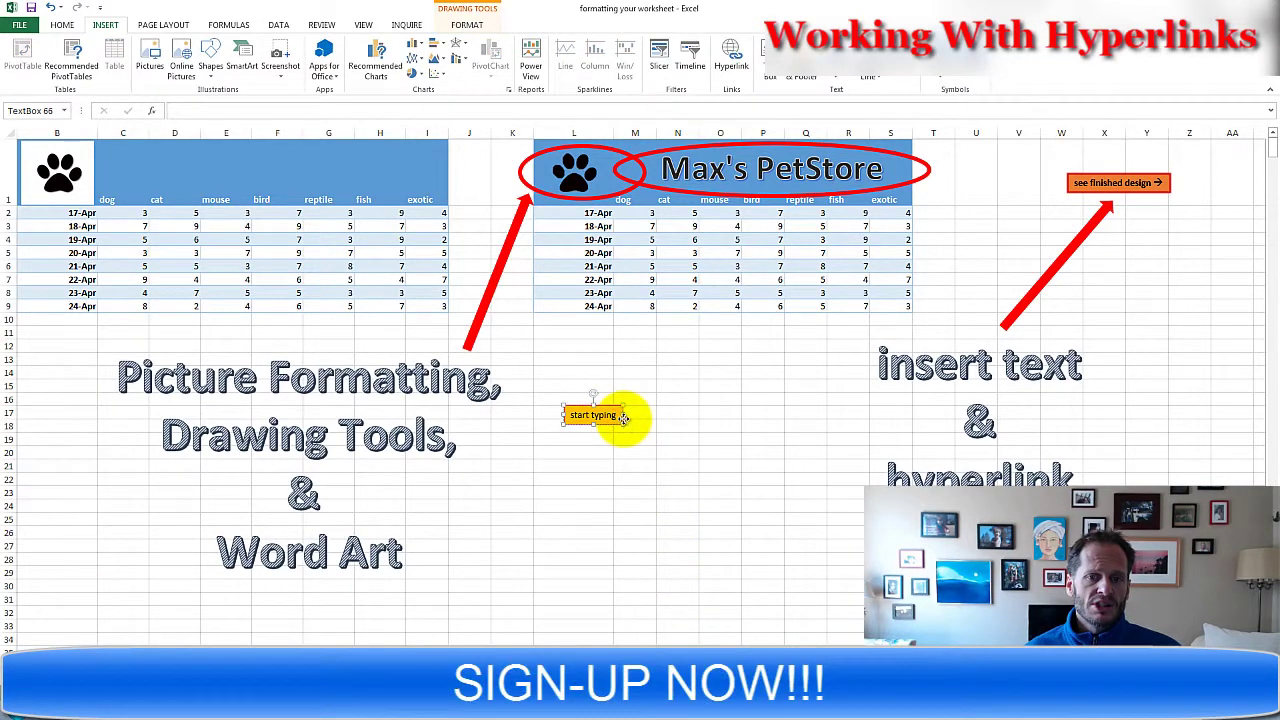
{"action": "key", "text": "Delete"}
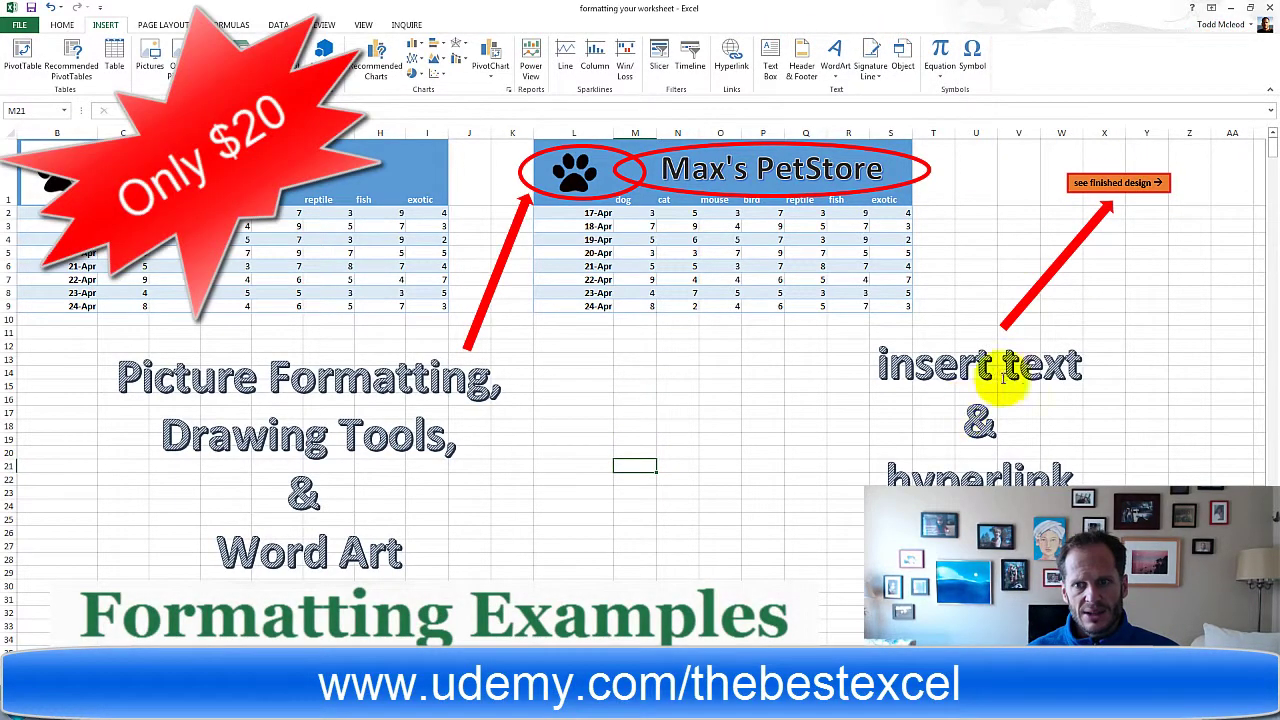
{"action": "left_click", "coordinate": [1108, 188]}
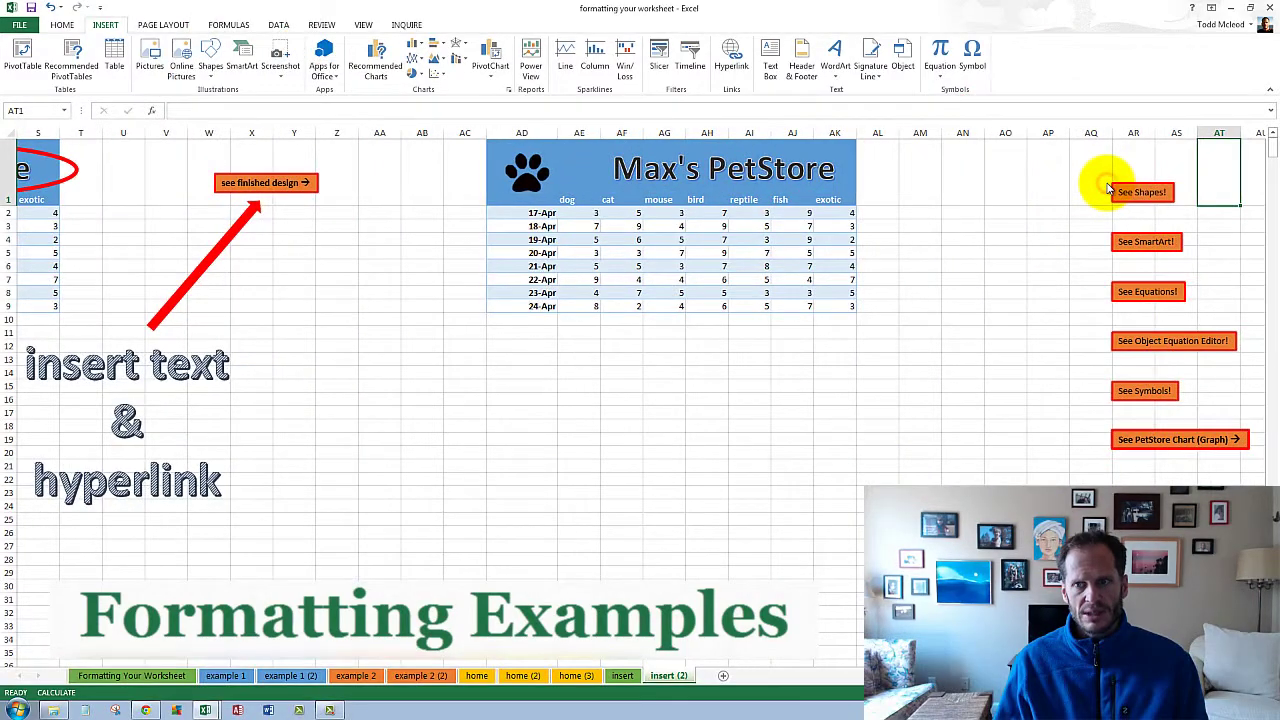